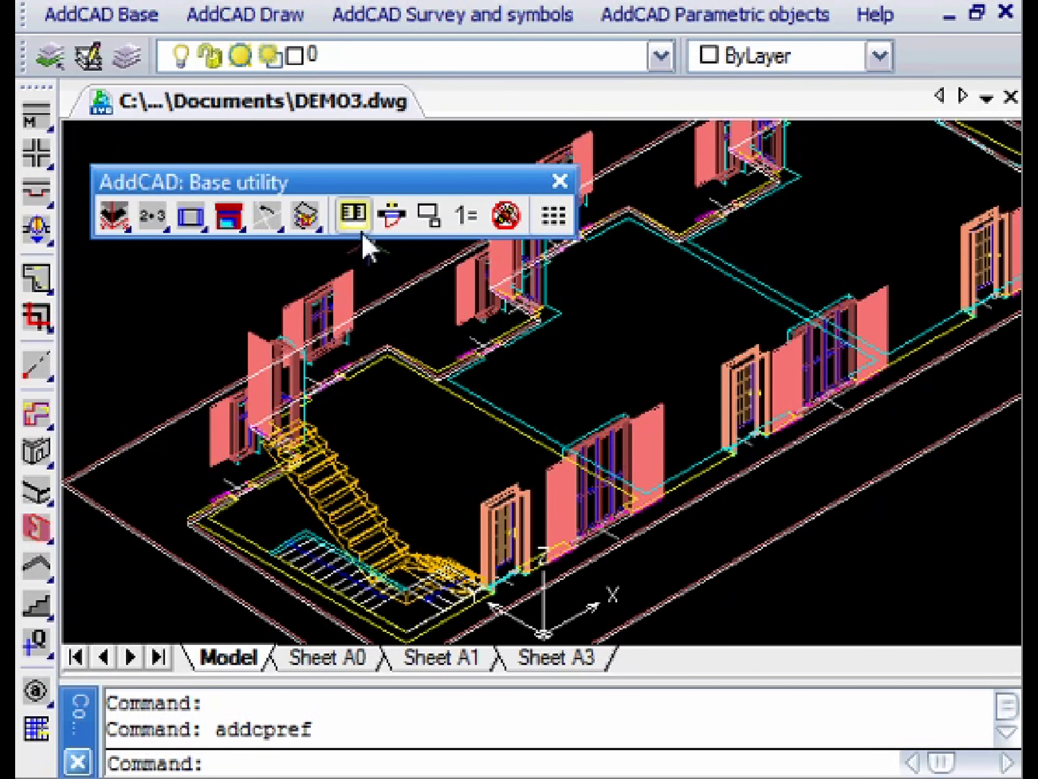
- Check the floor settings in the AddCAD options, accept them, and generate the 3D walls of the current floor
click(355, 216)
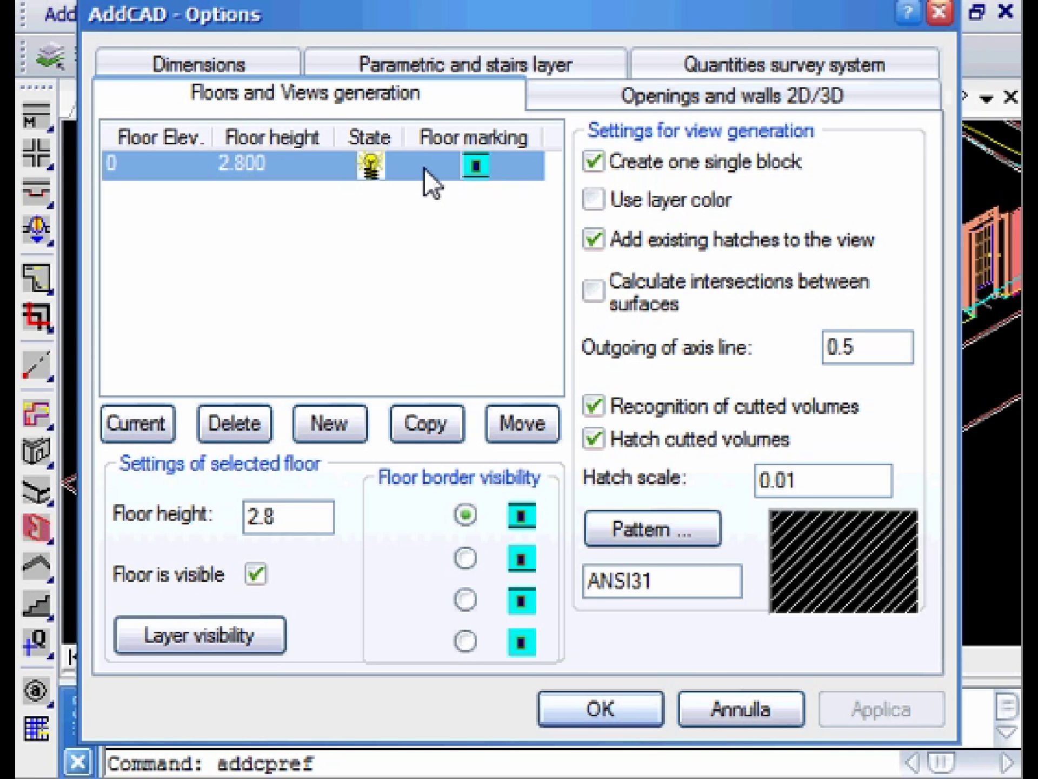
click(601, 709)
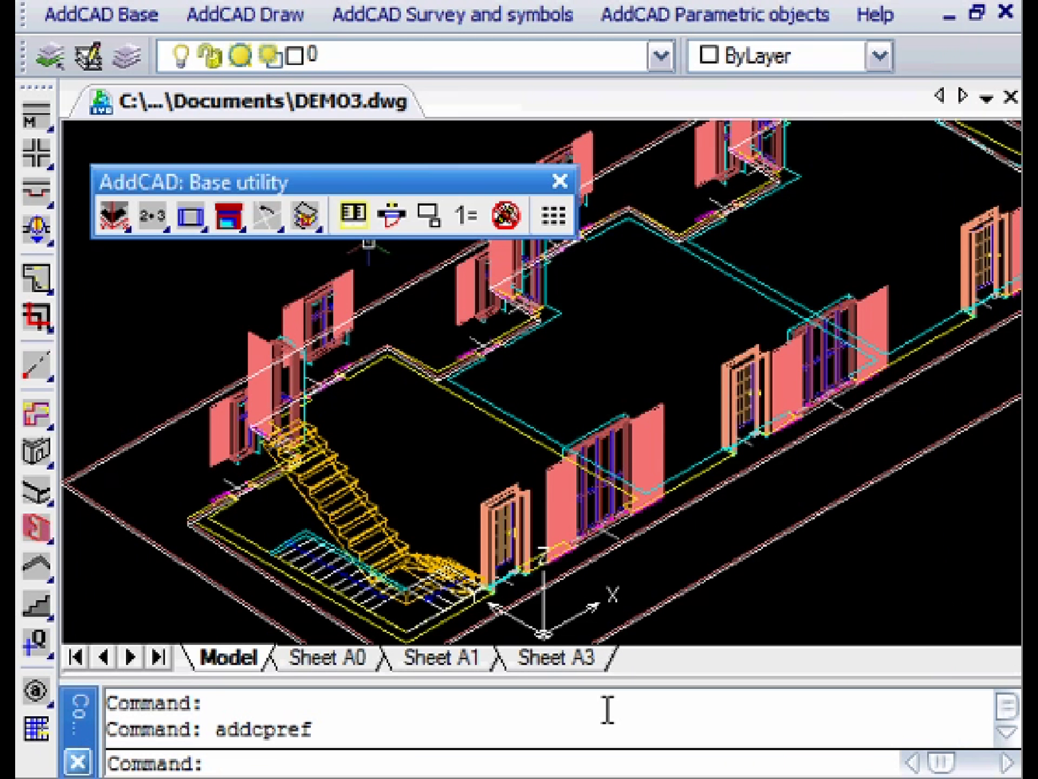
click(37, 457)
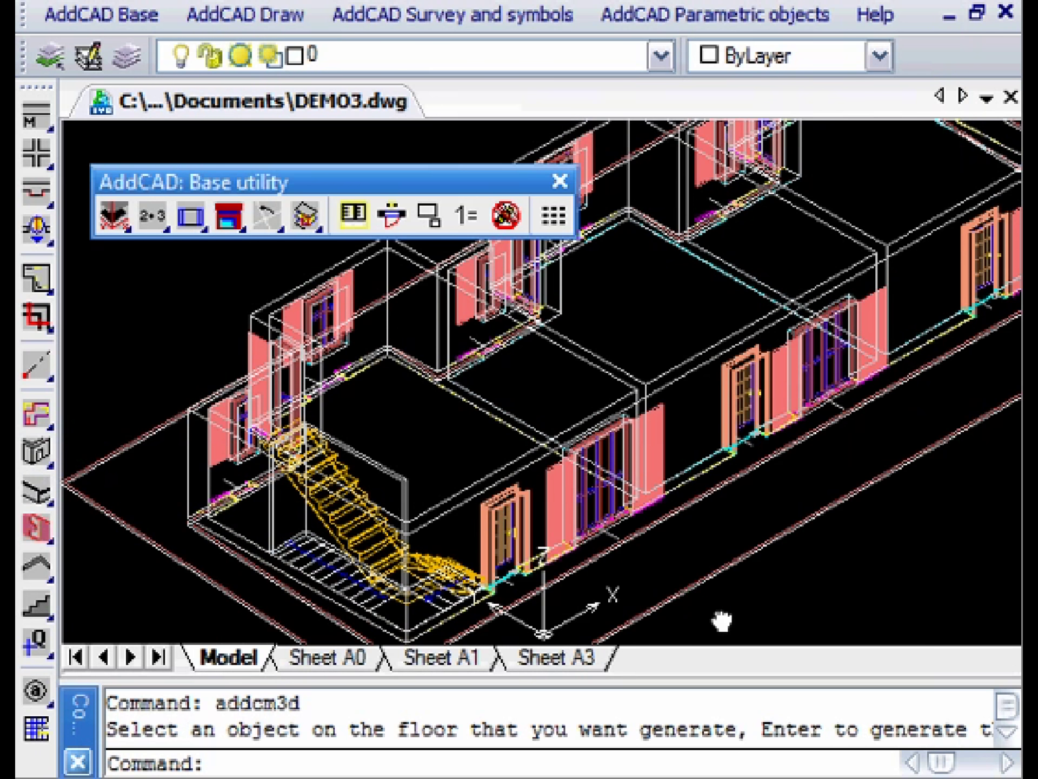
middle_drag(722, 622, 725, 644)
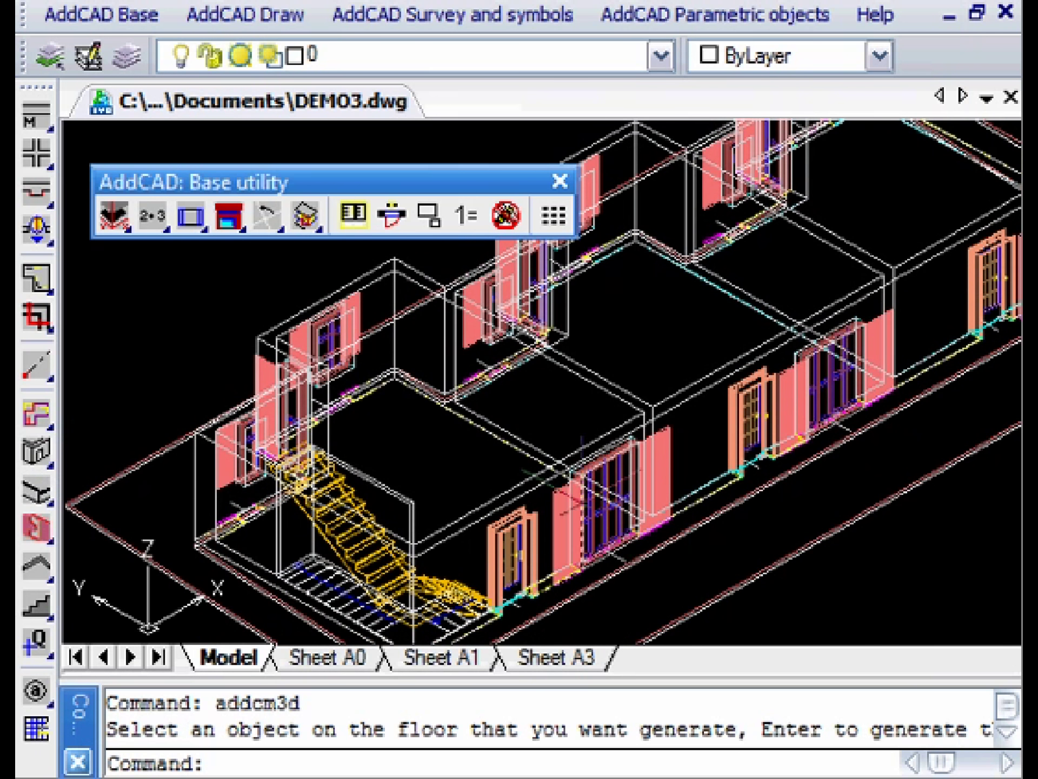
- Enable the Wall top option for 3D walls and regenerate the 3D walls of the current floor
click(354, 216)
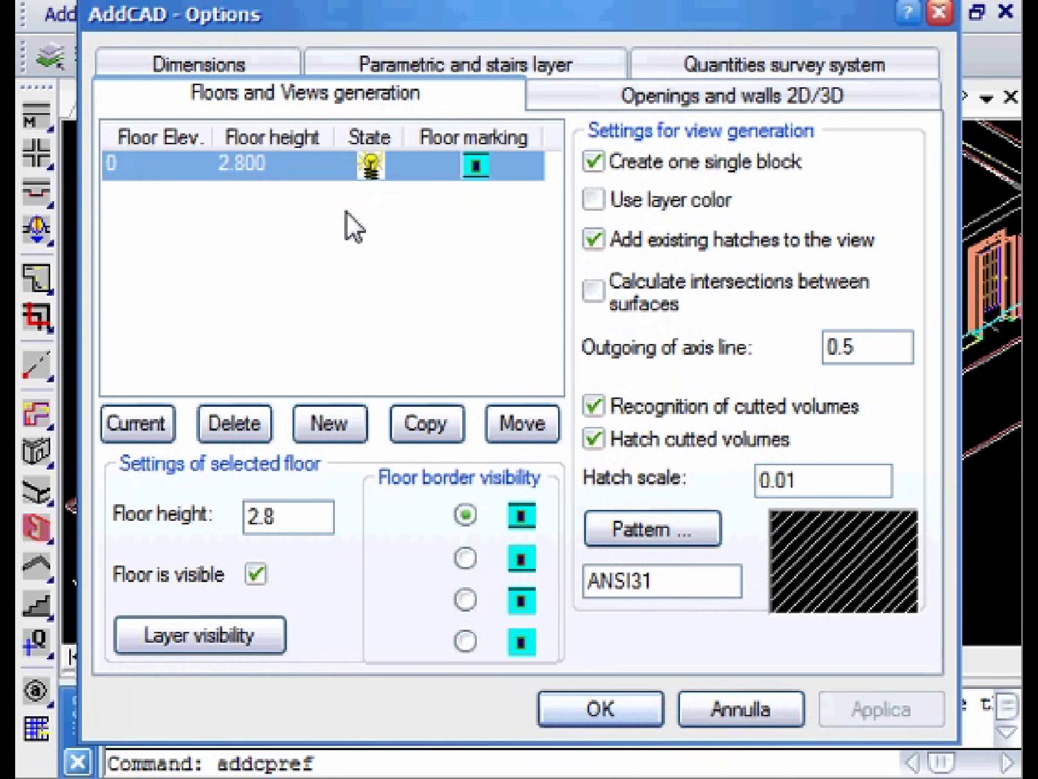
click(618, 96)
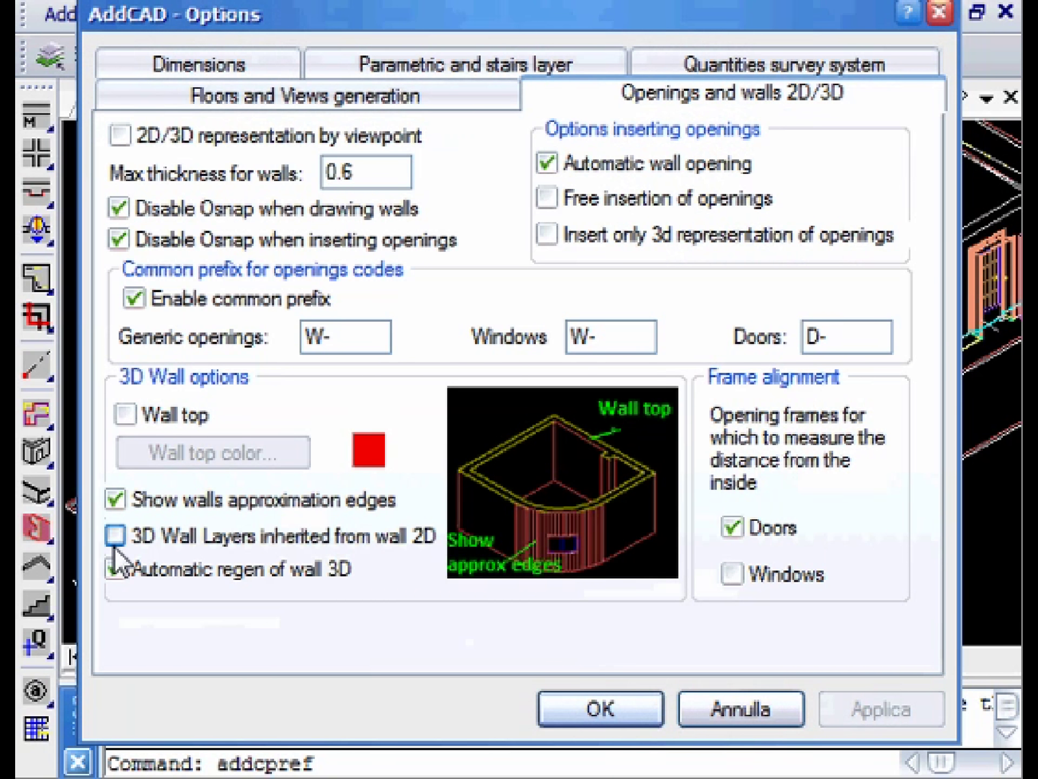
click(125, 415)
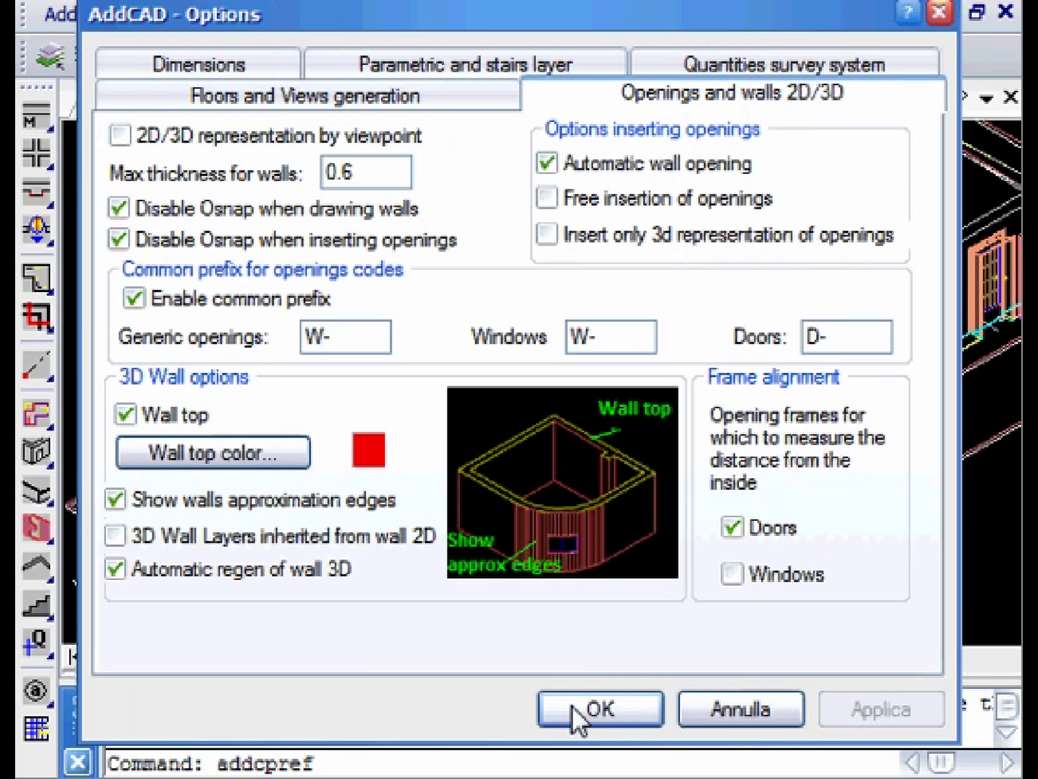
click(626, 711)
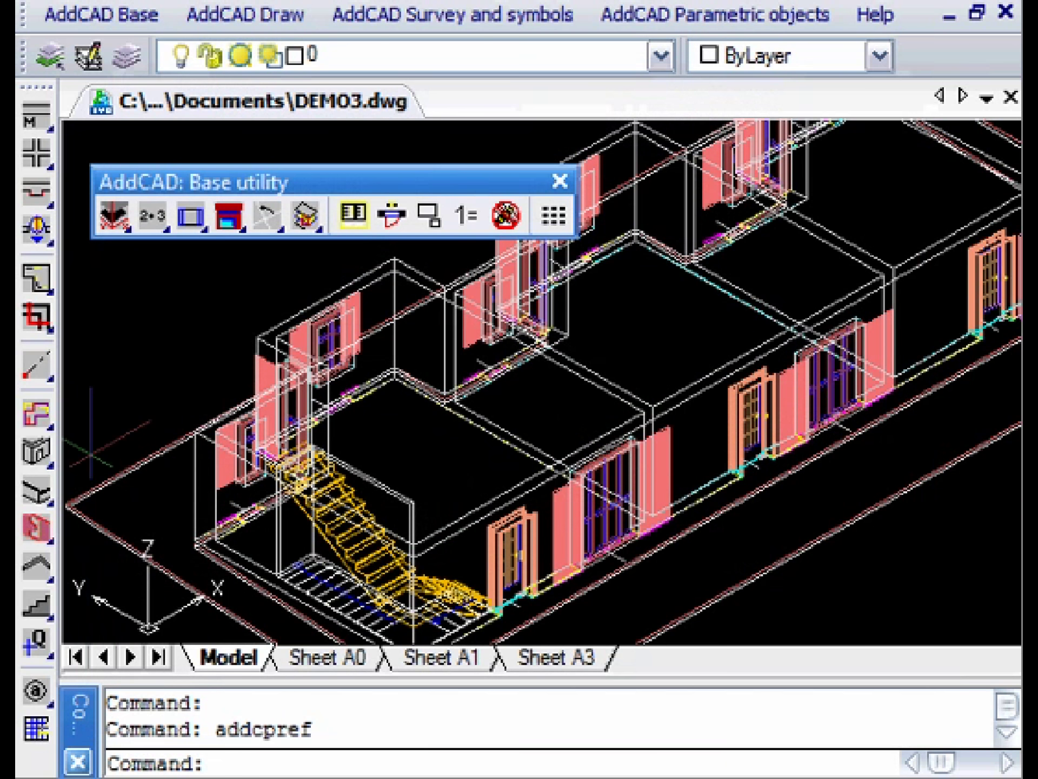
click(36, 460)
key(Return)
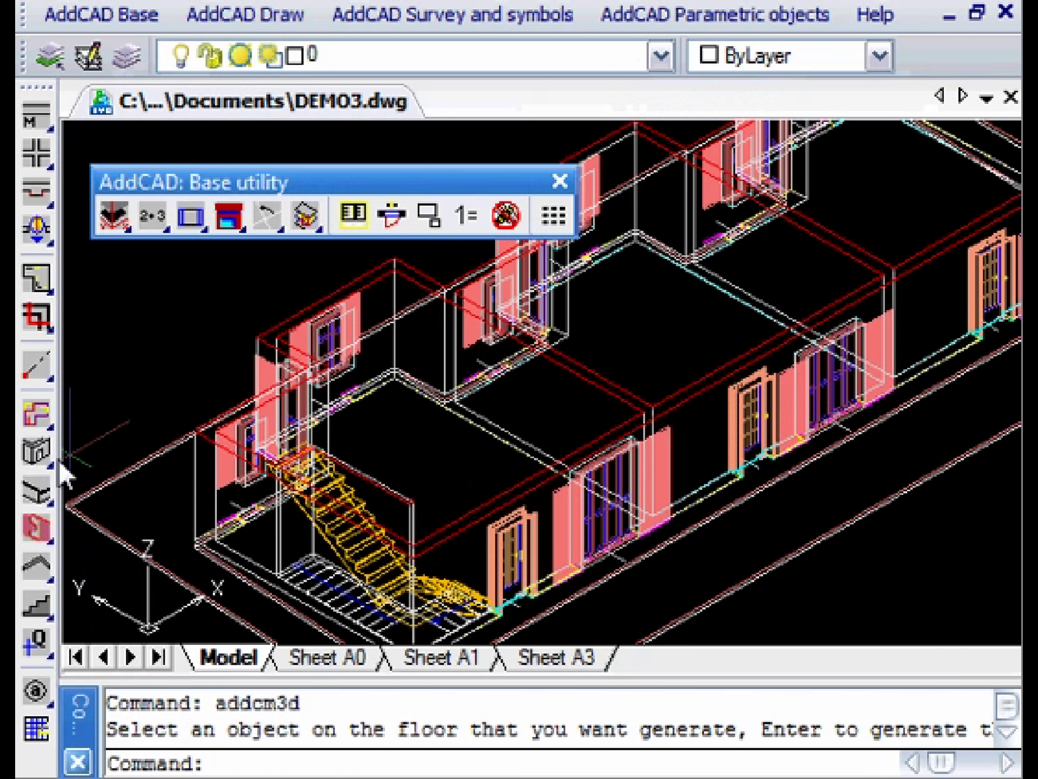
- View the generated walls in the Flat Shaded, Edges On visual style
click(209, 6)
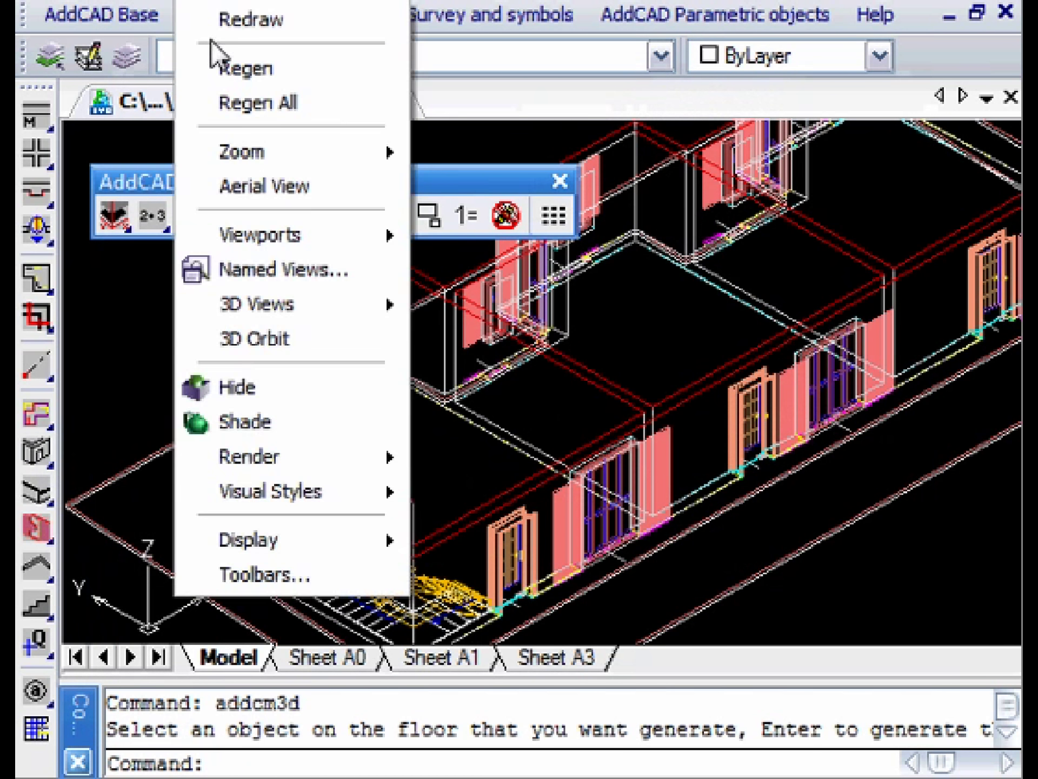
mouse_move(320, 489)
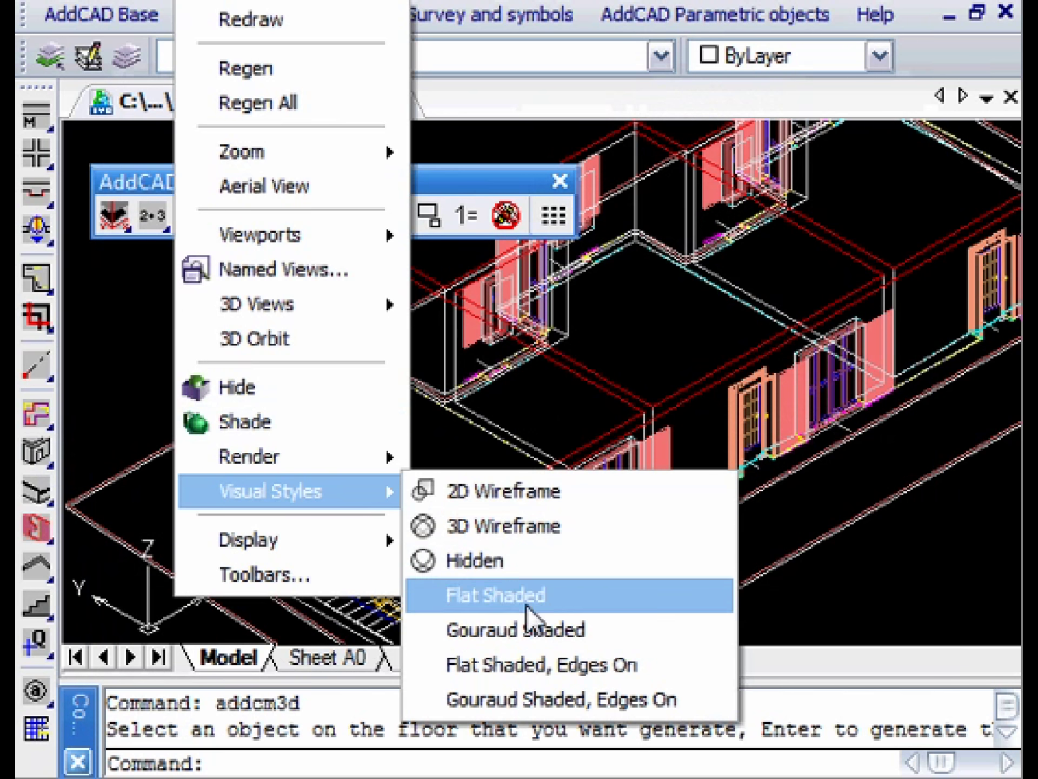
click(541, 665)
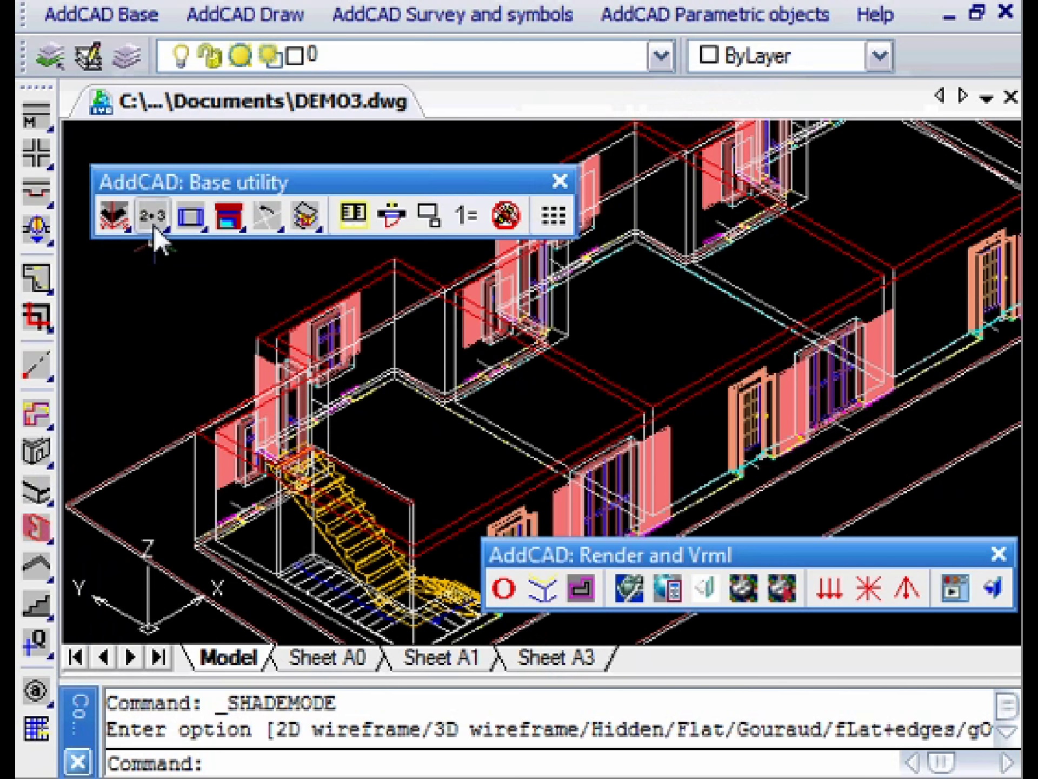
- Show only the 2D representation and assign wall layer 2DWALLS_S with the Outside option to the perimeter lines around the stair room
drag(154, 228, 152, 255)
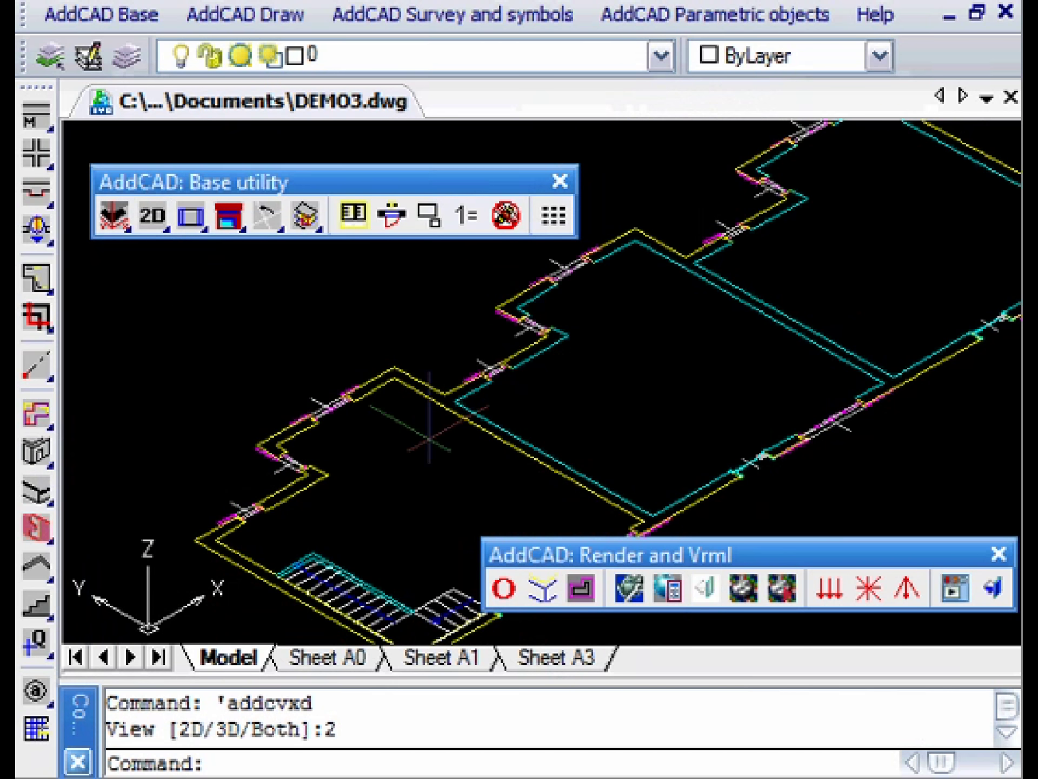
click(582, 588)
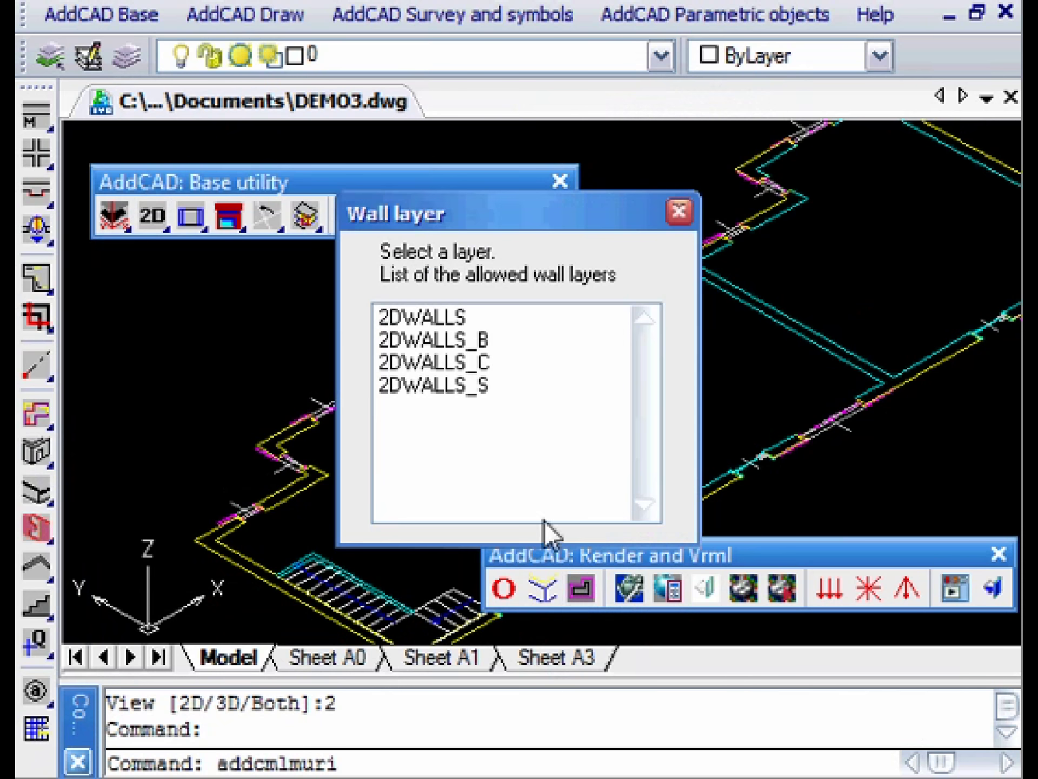
double_click(478, 400)
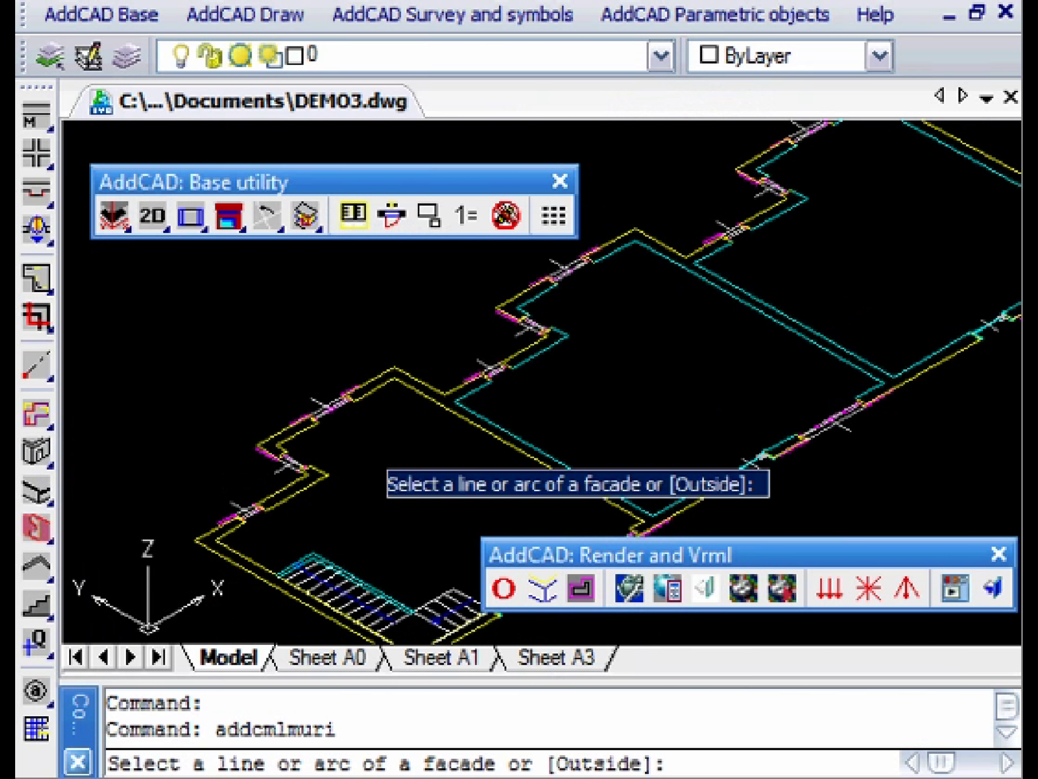
right_click(387, 418)
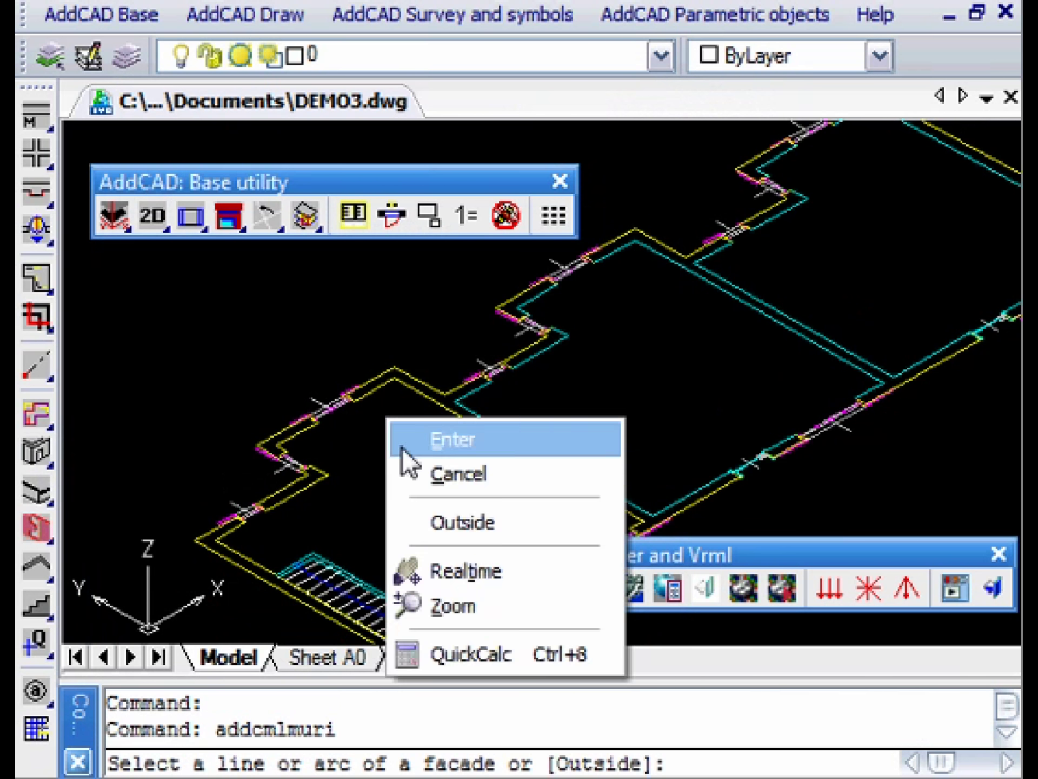
click(449, 522)
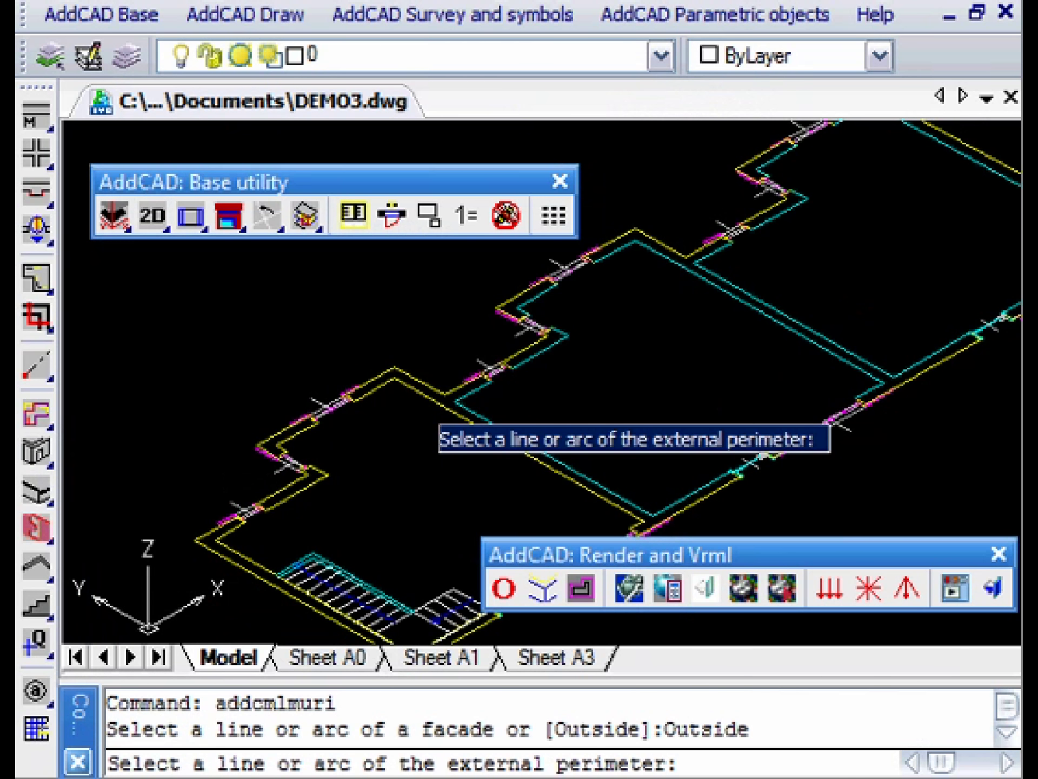
click(412, 387)
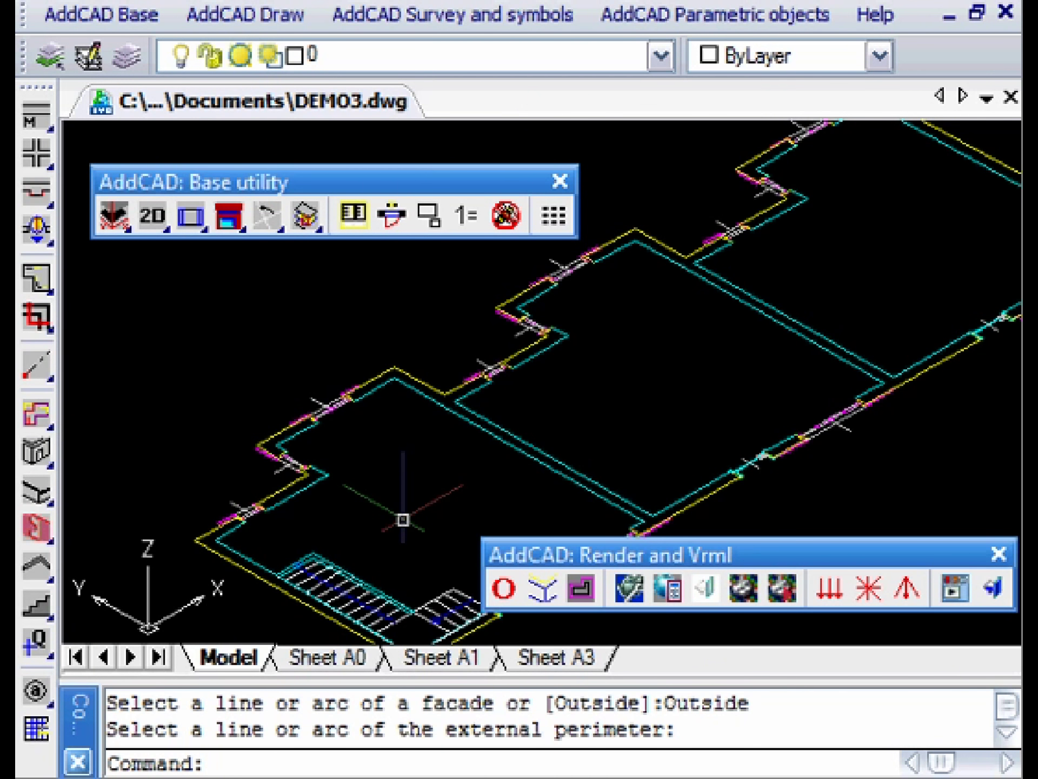
- Make 3D wall layers inherited from the 2D walls and regenerate the 3D walls of the current floor
click(349, 216)
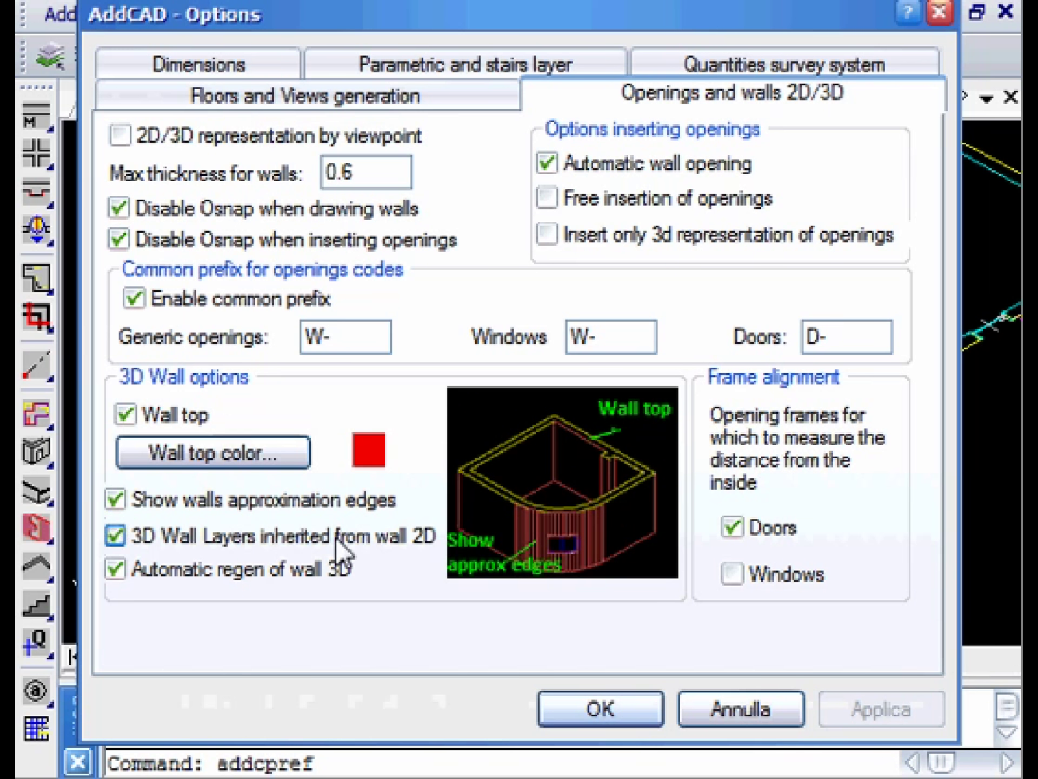
click(627, 716)
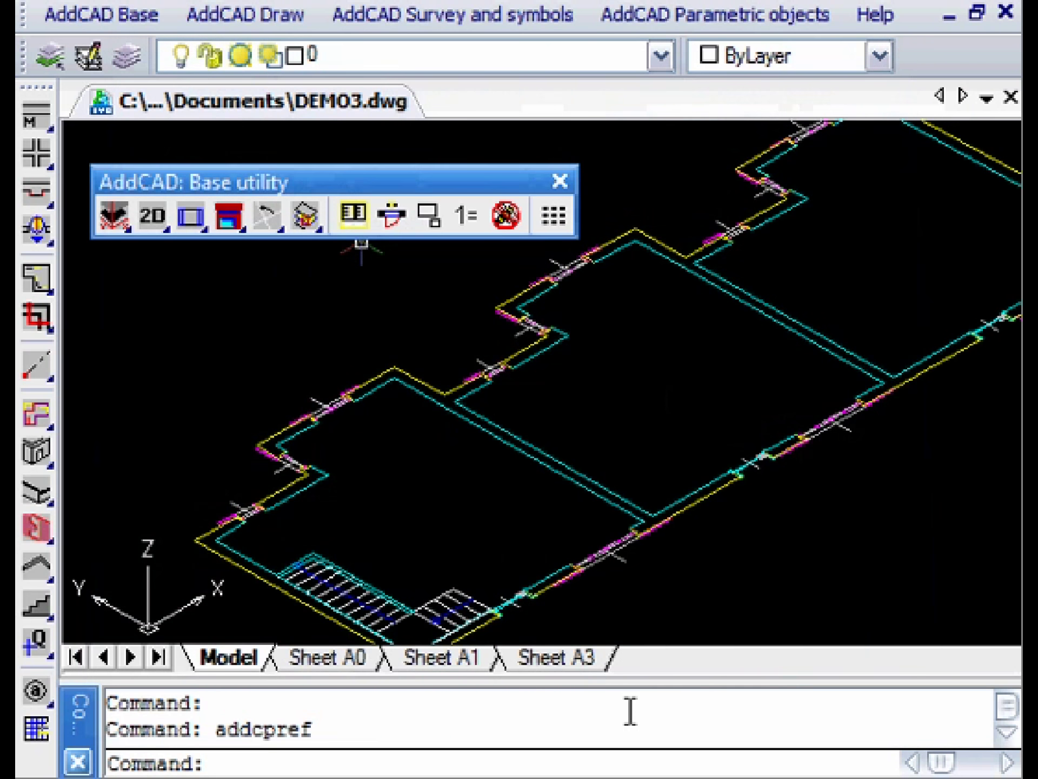
click(37, 455)
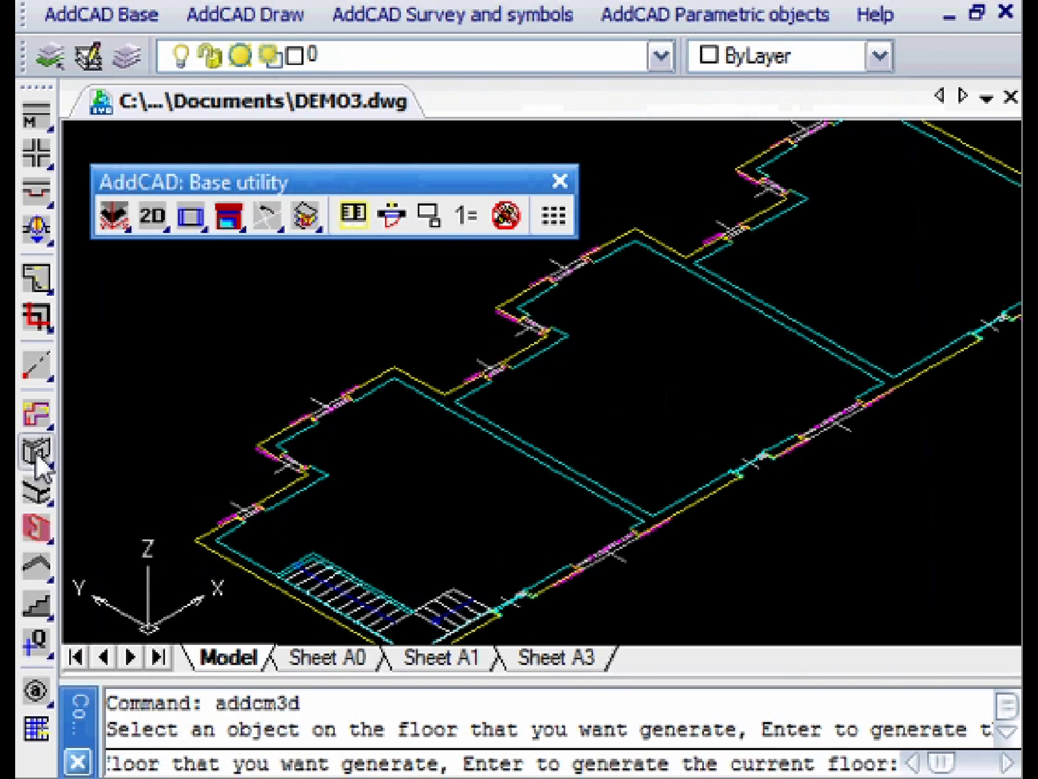
key(Return)
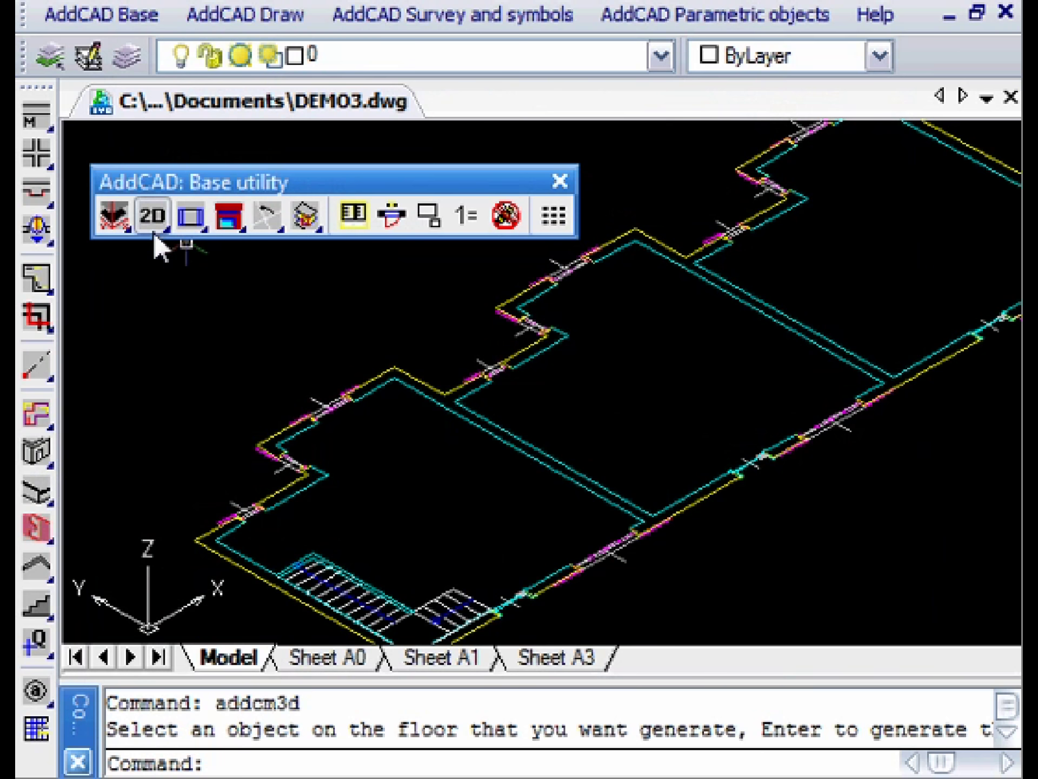
- Display the 2D and 3D representations together and view the model as Flat Shaded, Edges On
drag(154, 232, 153, 324)
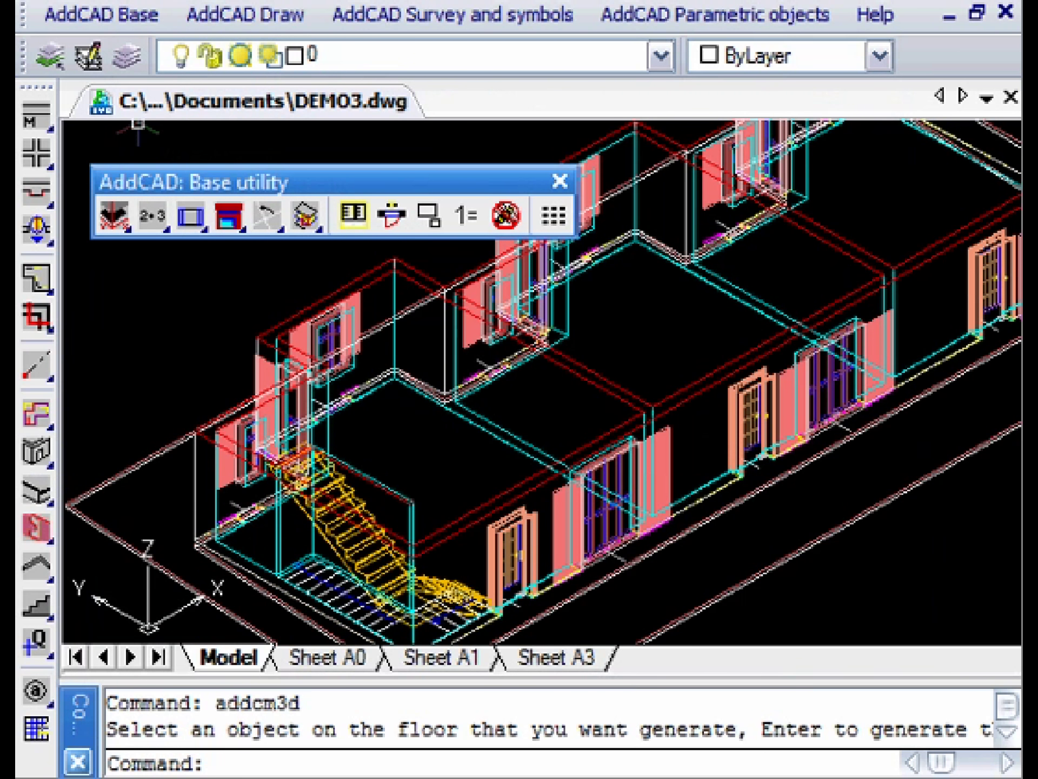
right_click(178, 600)
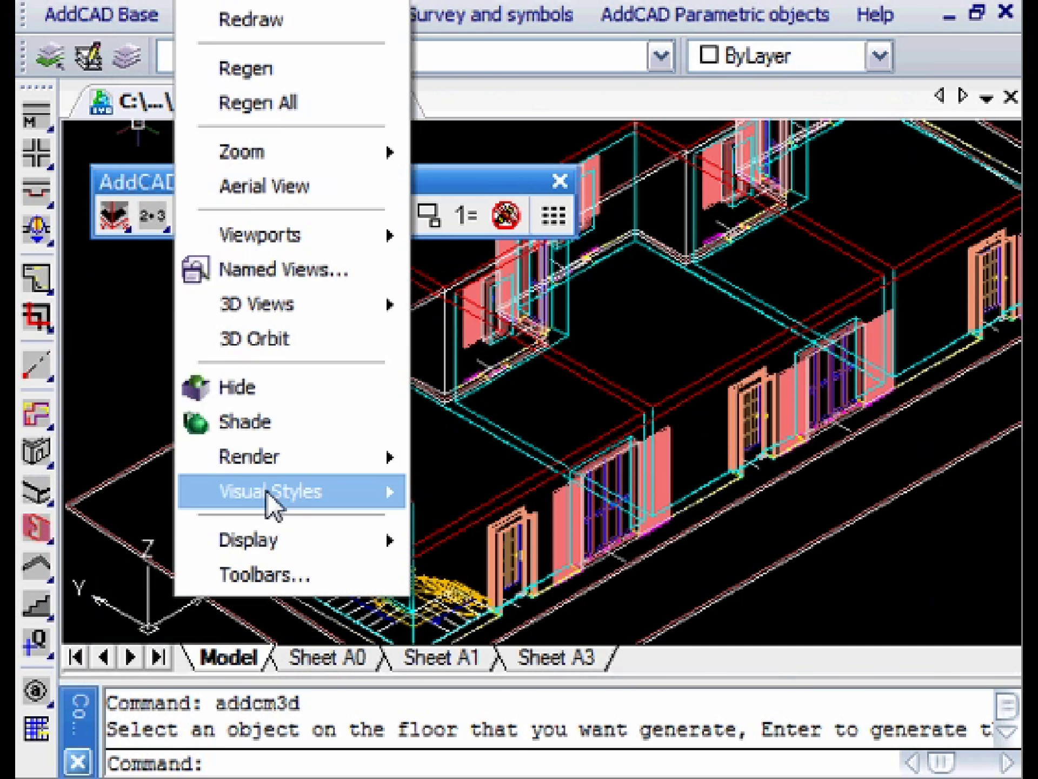
mouse_move(331, 498)
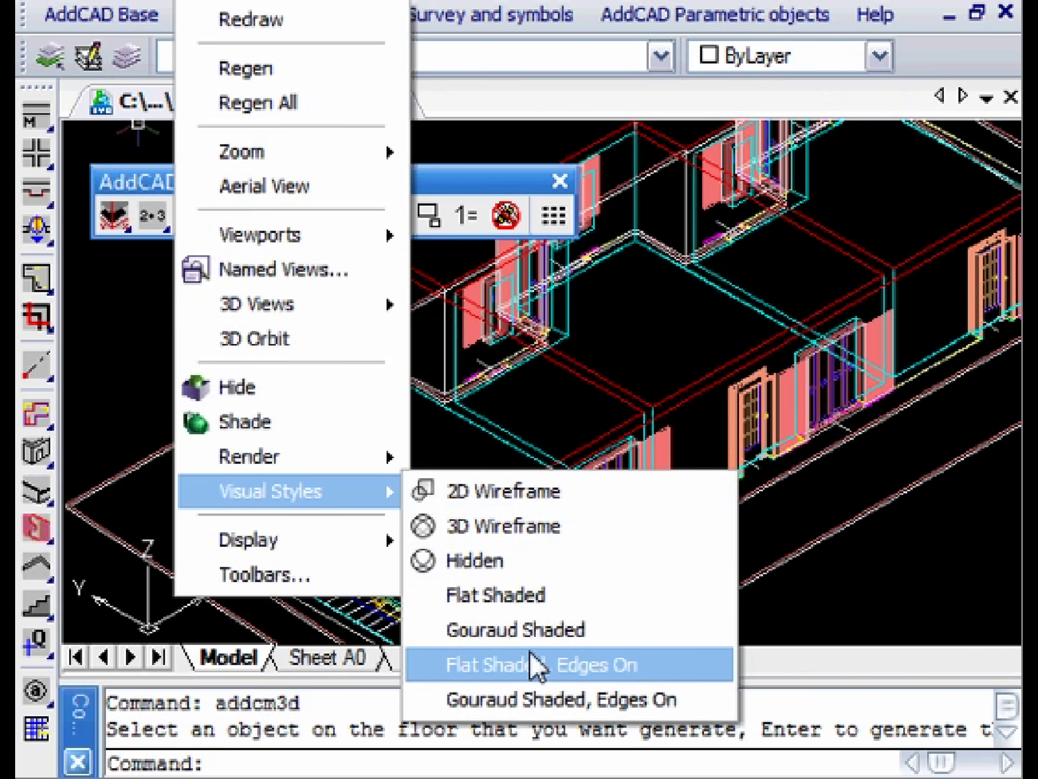
click(538, 667)
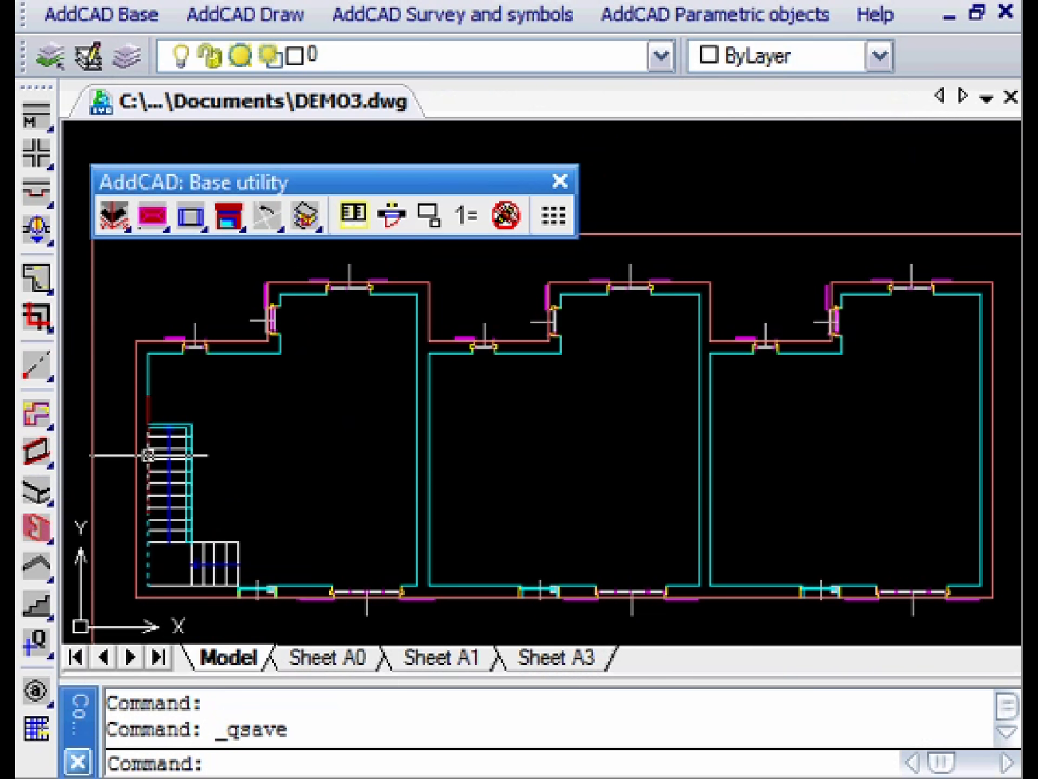
- Attach the bottom extension of the building's external perimeter wall lines to the slab surrounding the floor plan
click(34, 457)
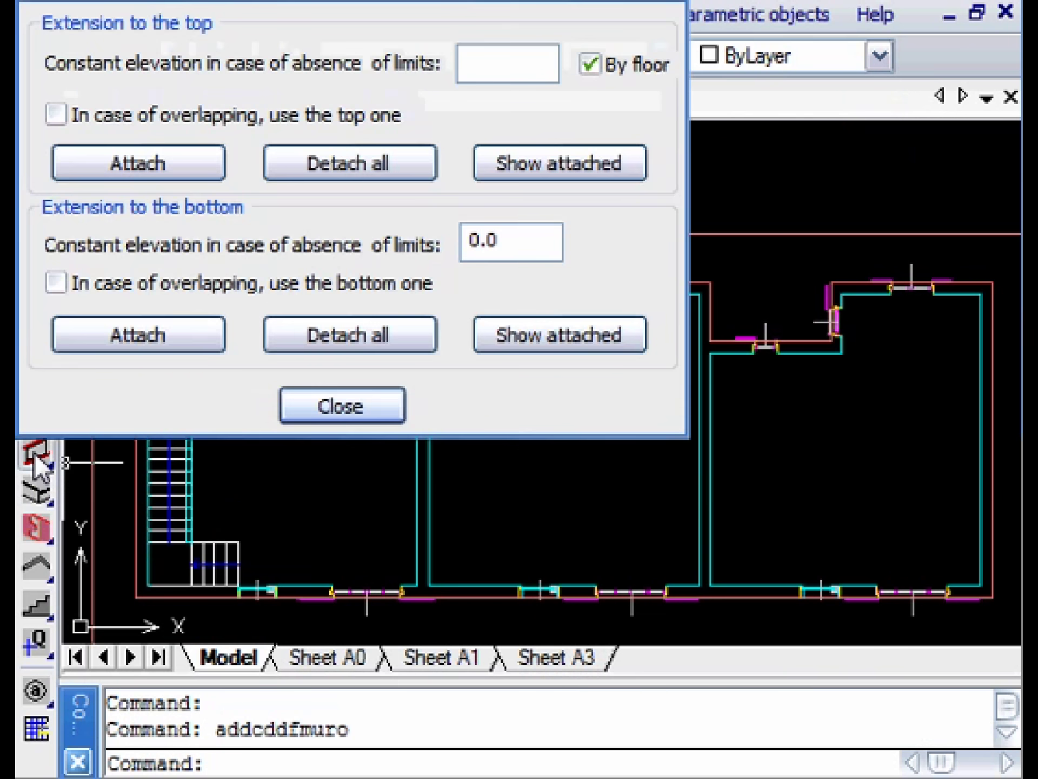
click(154, 336)
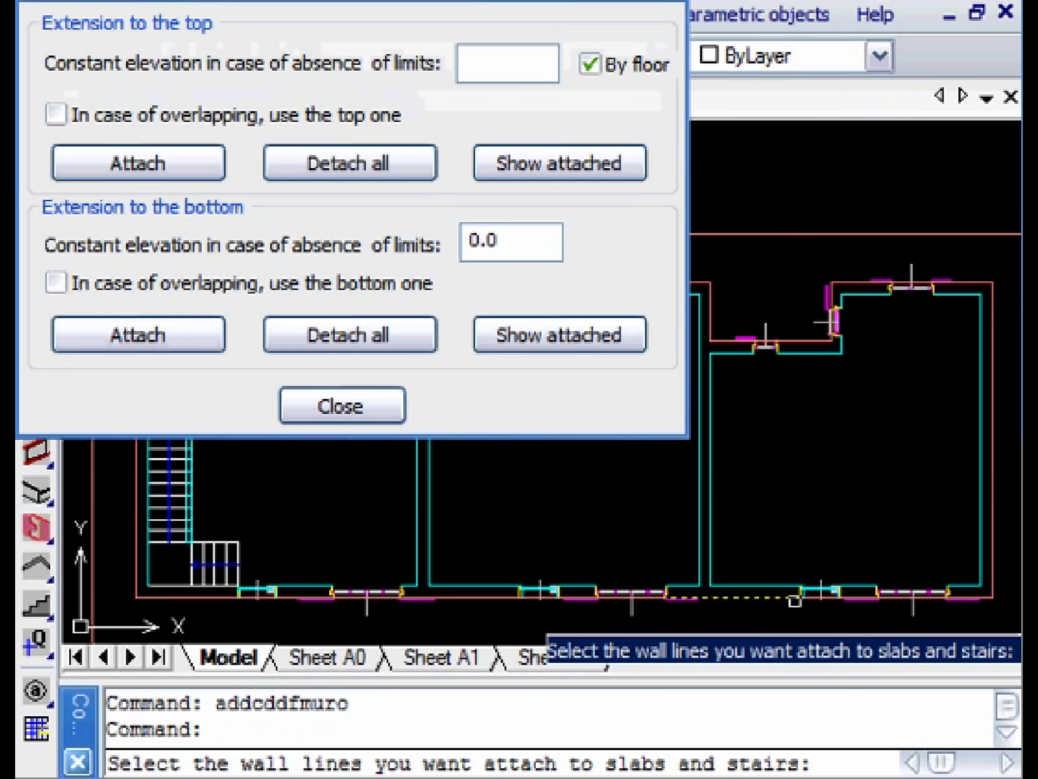
click(1008, 626)
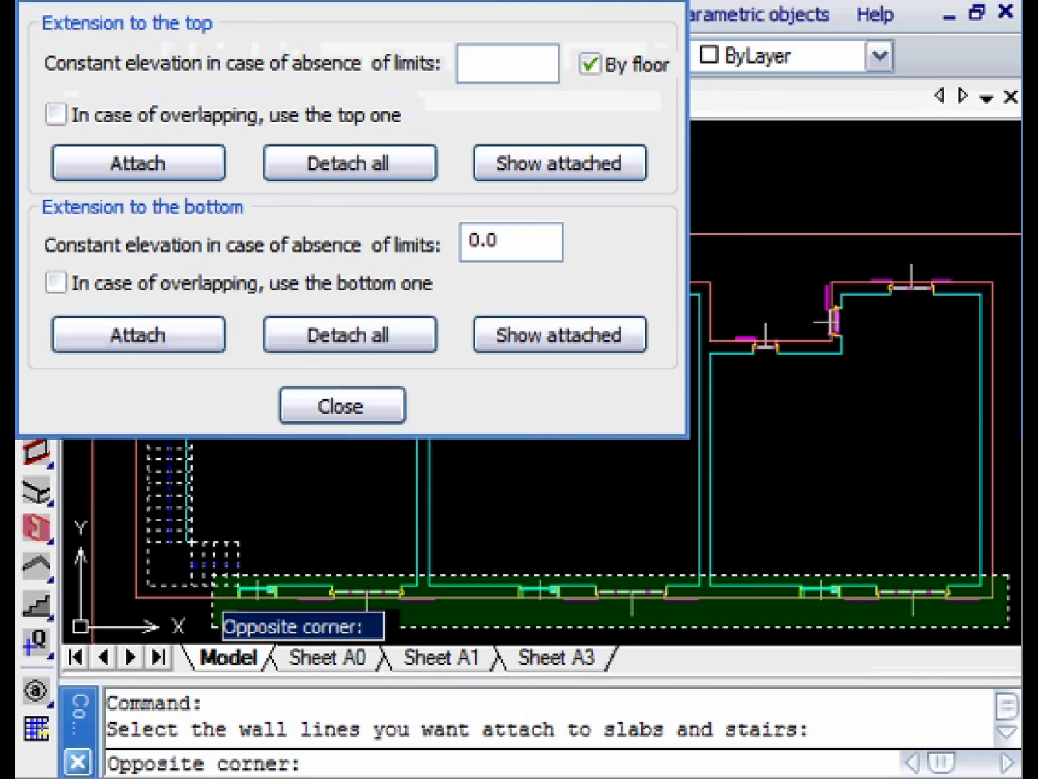
click(107, 595)
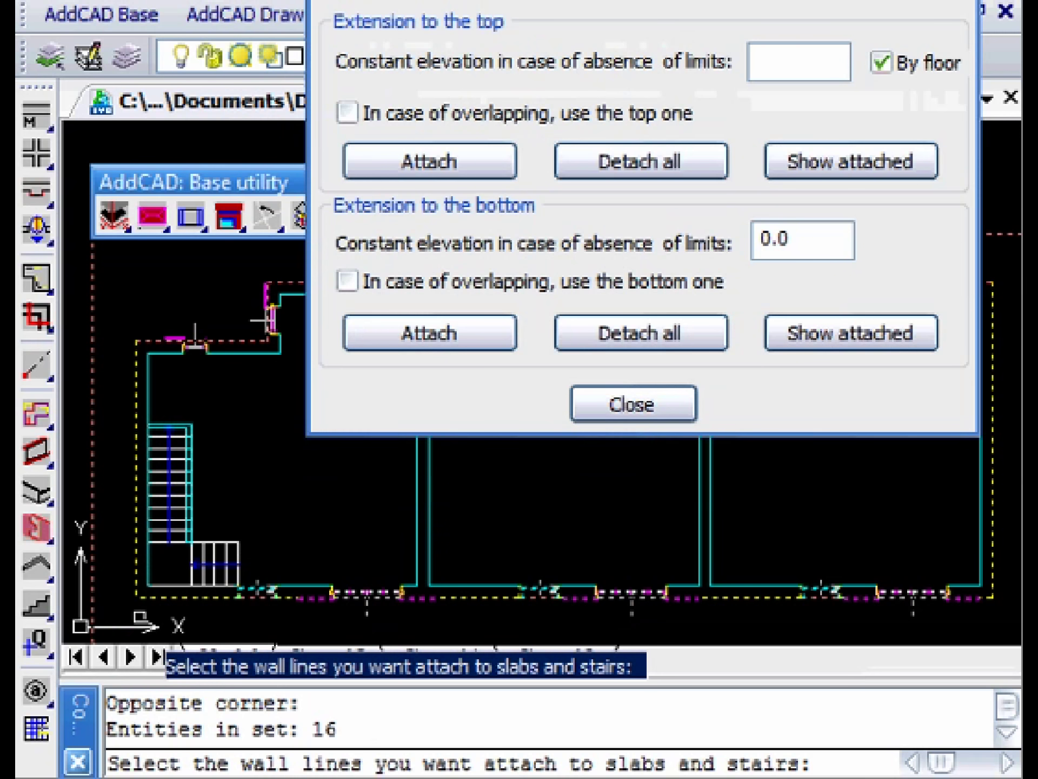
click(140, 617)
click(116, 322)
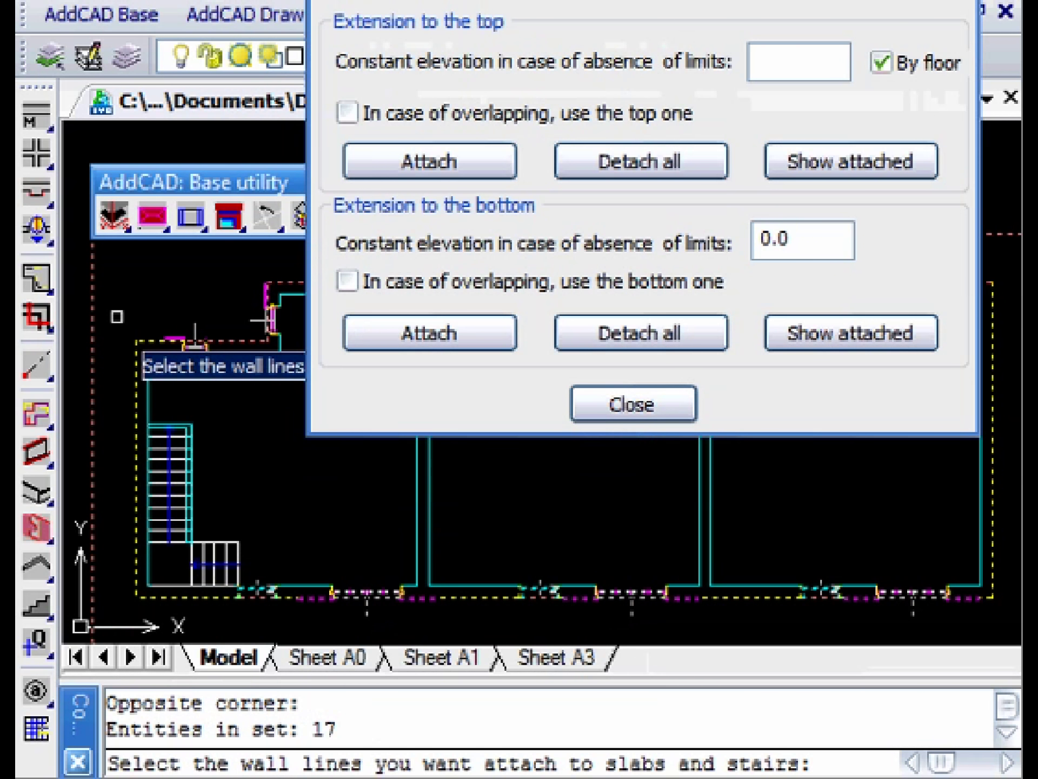
key(Return)
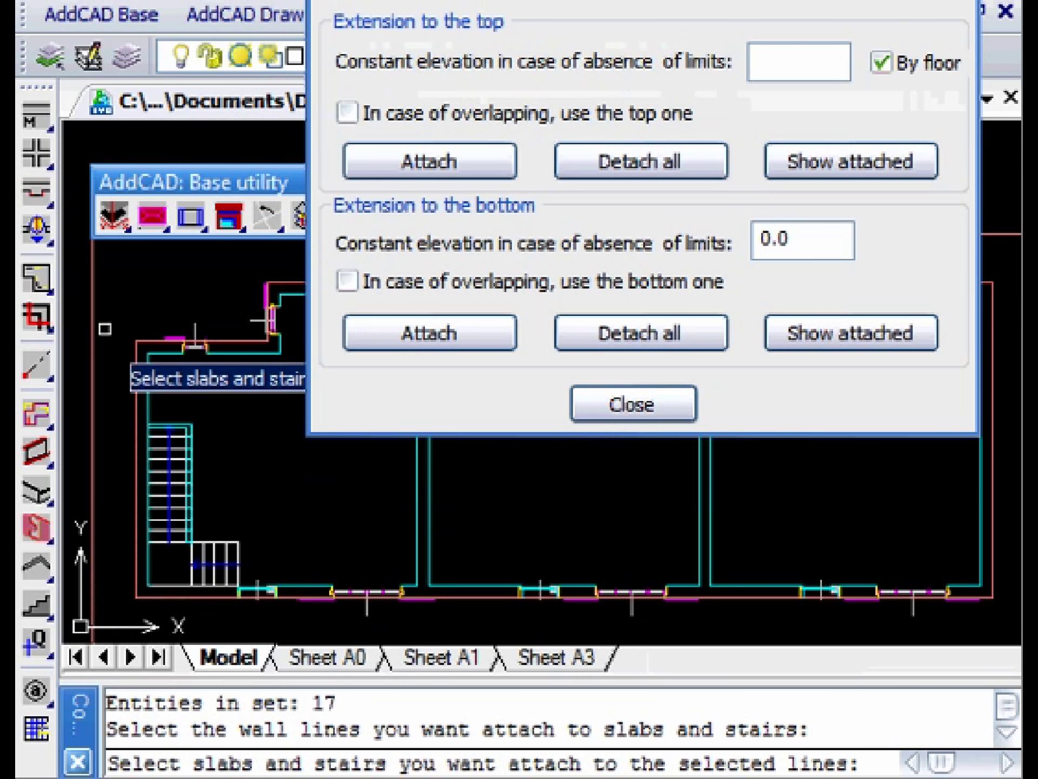
click(92, 349)
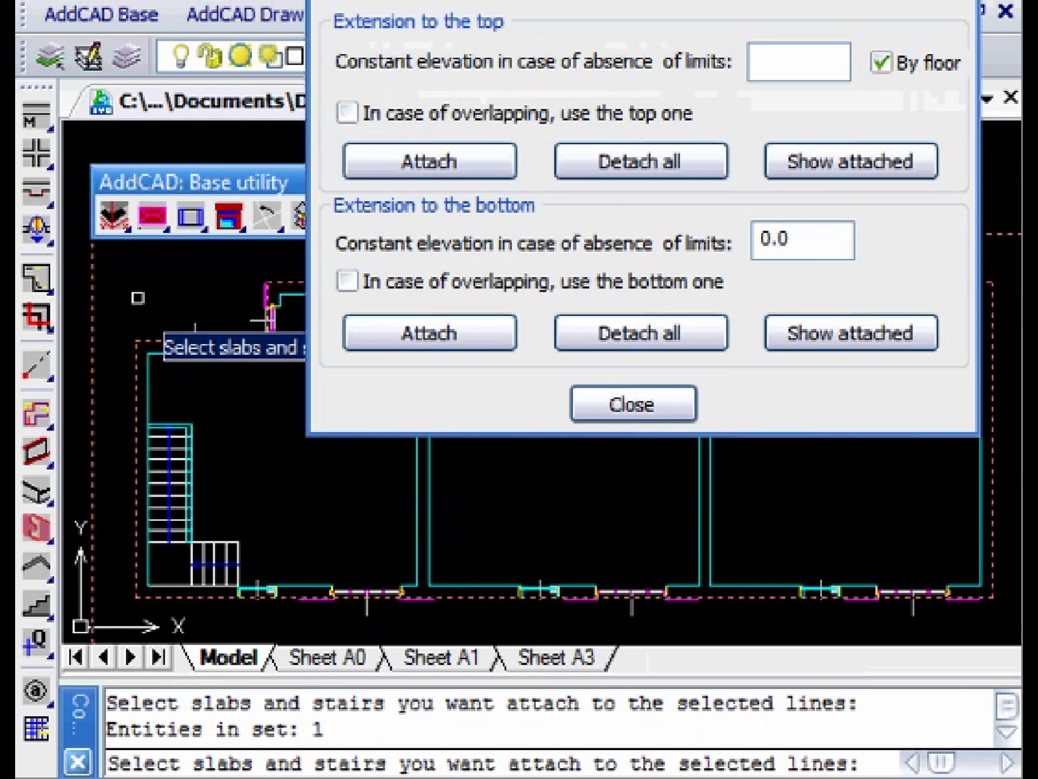
key(Return)
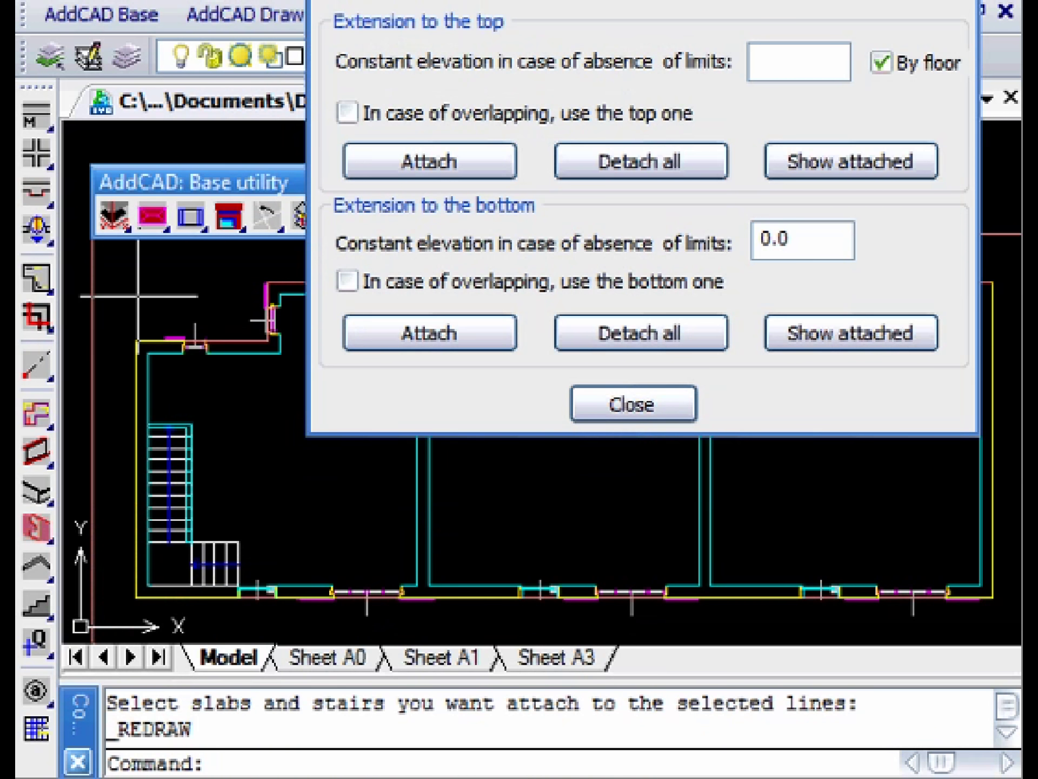
- Attach the top extension of the wall lines beside the staircase to the stairs and finish the extension settings
click(458, 165)
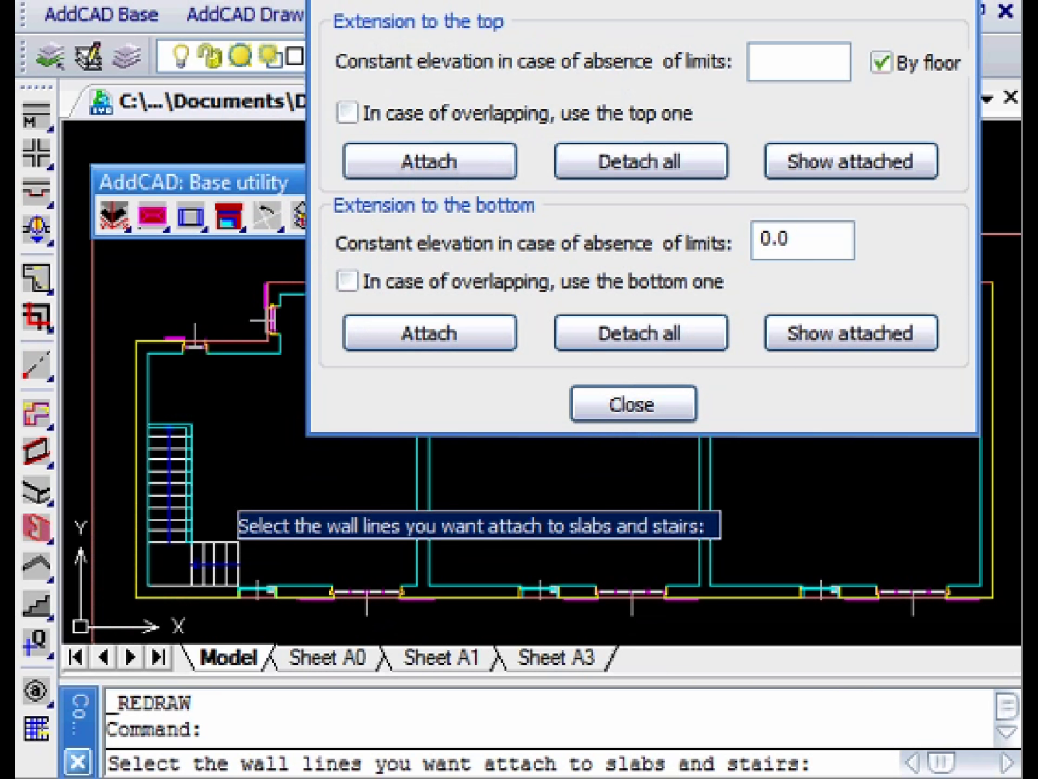
click(278, 554)
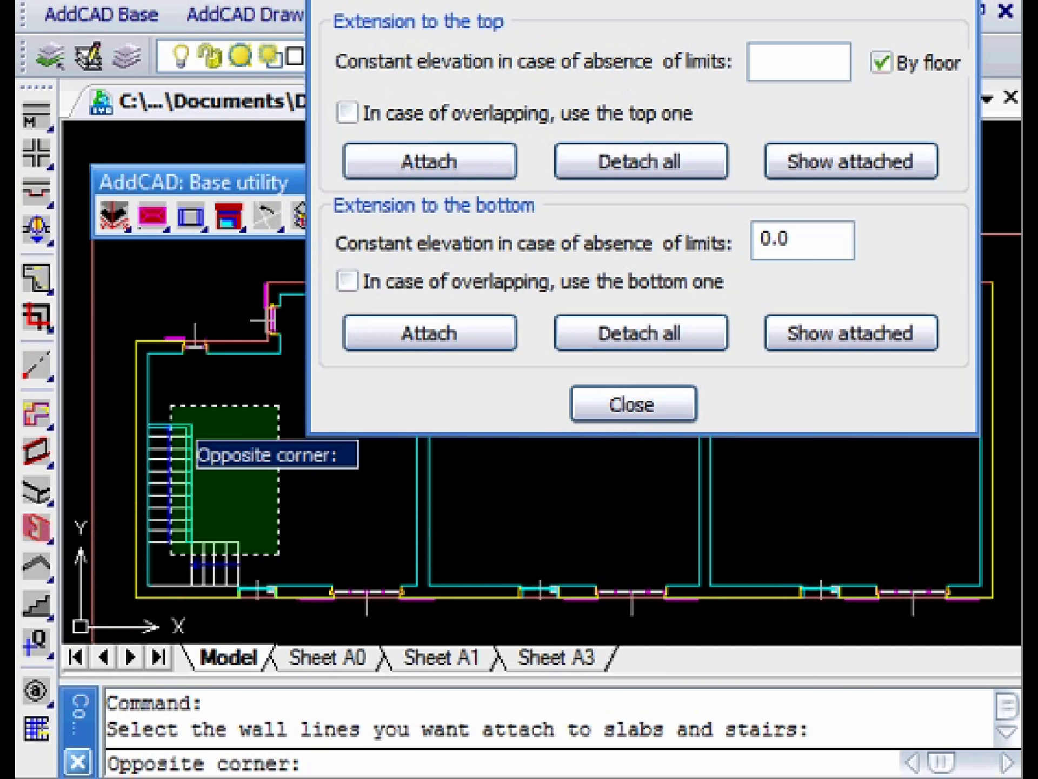
click(177, 403)
key(Return)
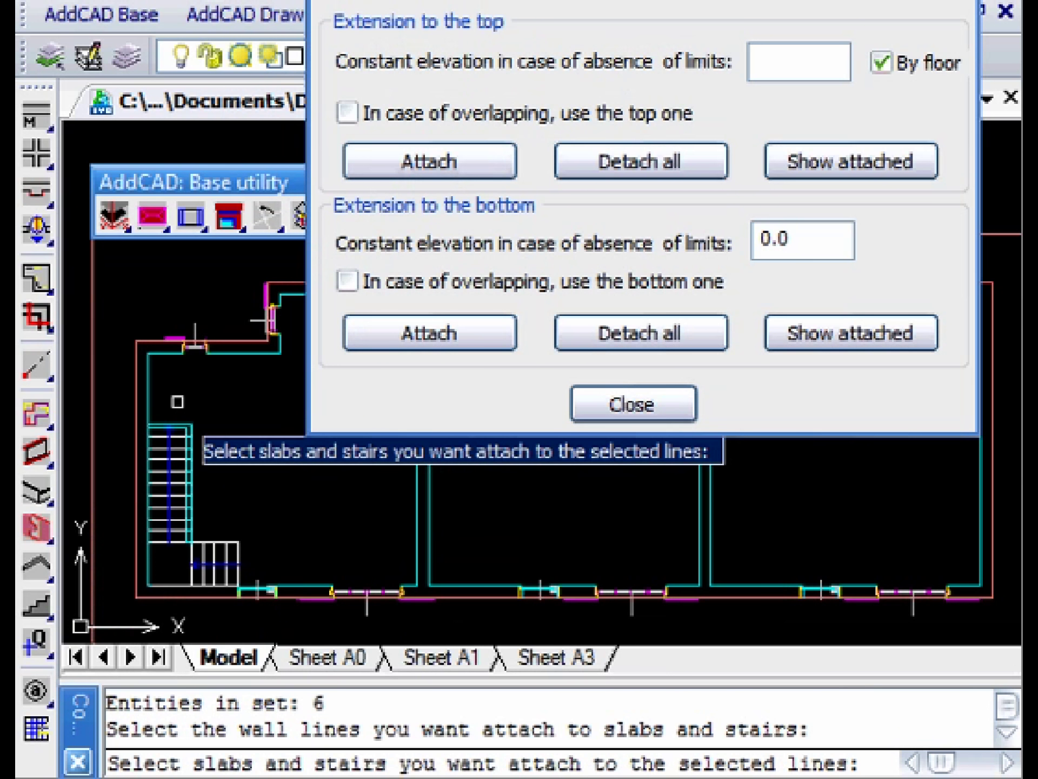
click(174, 473)
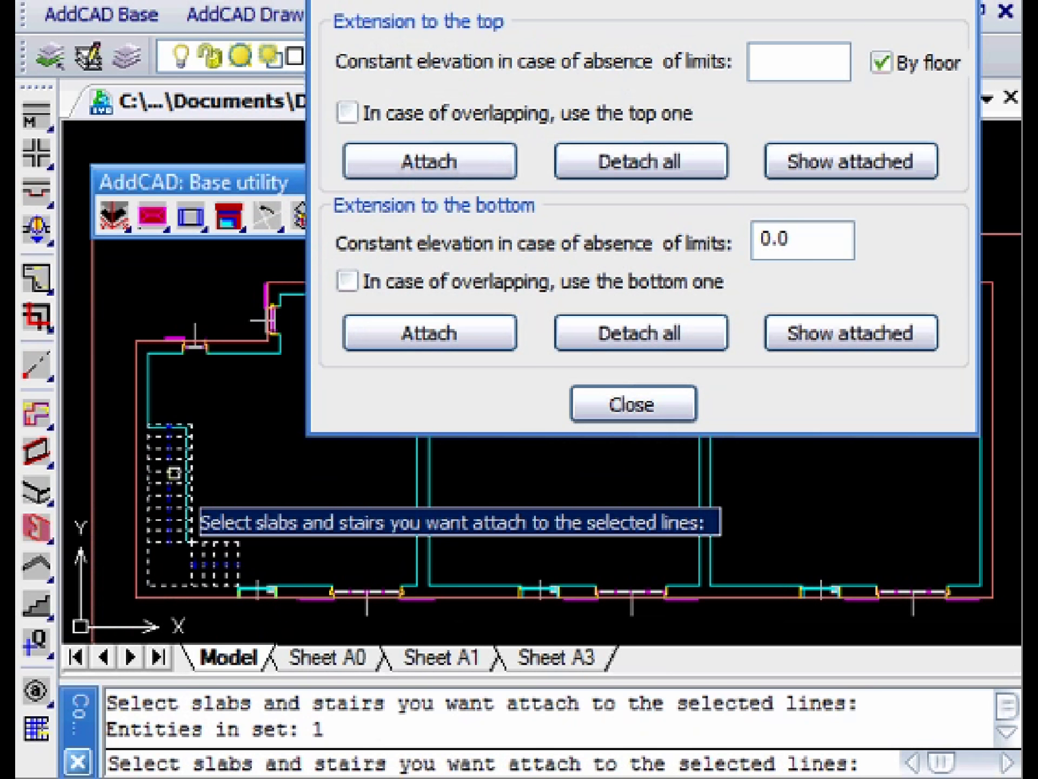
key(Return)
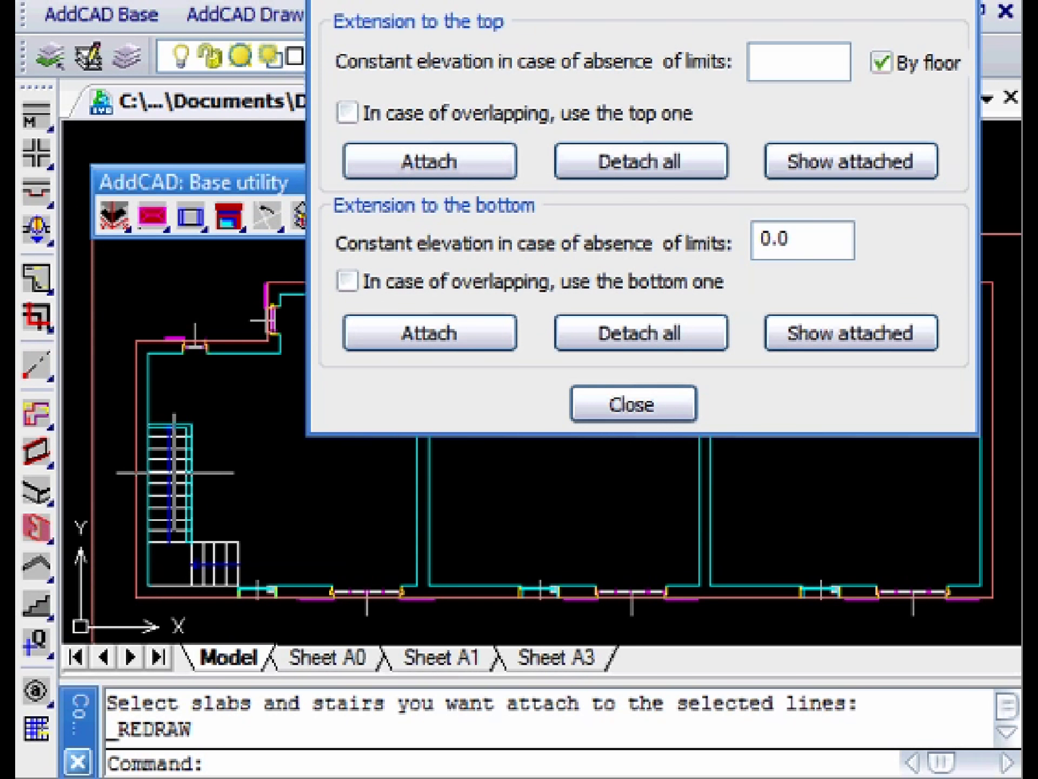
click(622, 406)
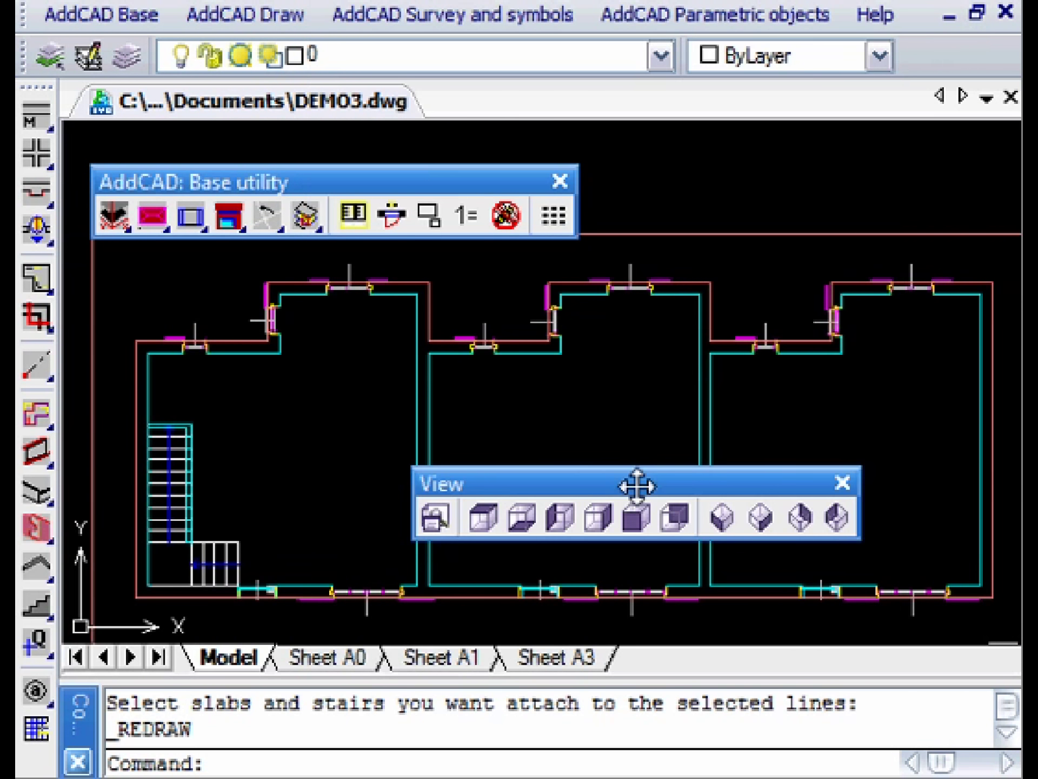
- Show the 2D and 3D representations together in a southeast isometric view of the floor
click(761, 516)
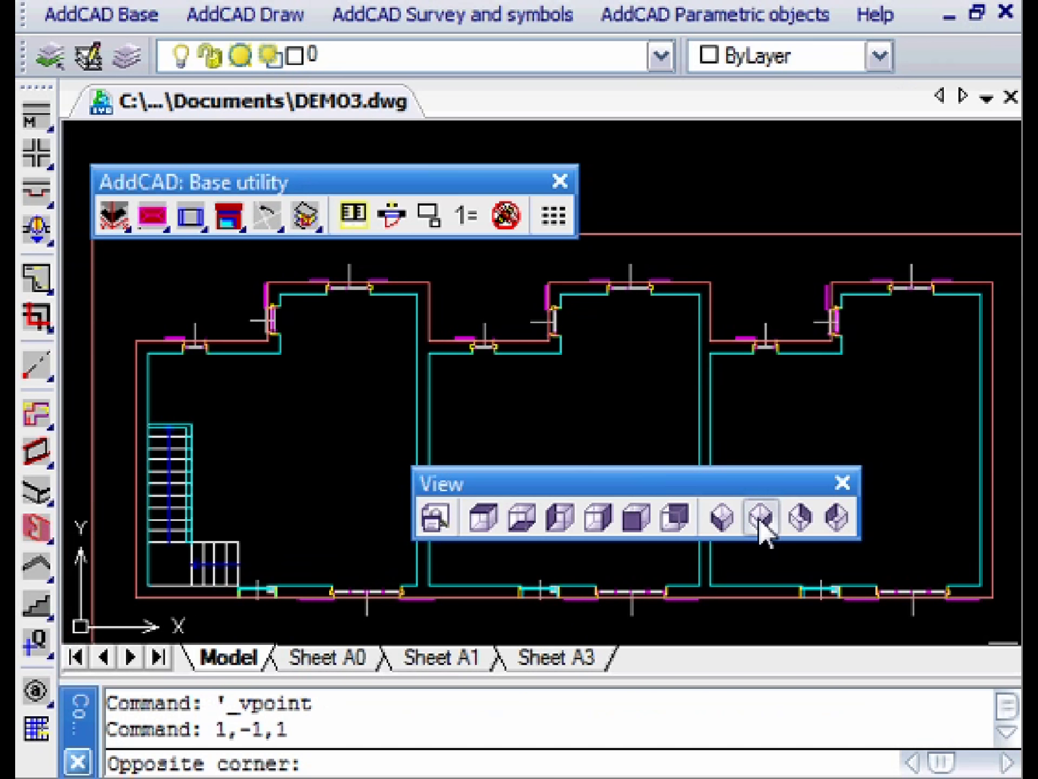
scroll(243, 292, up, 5)
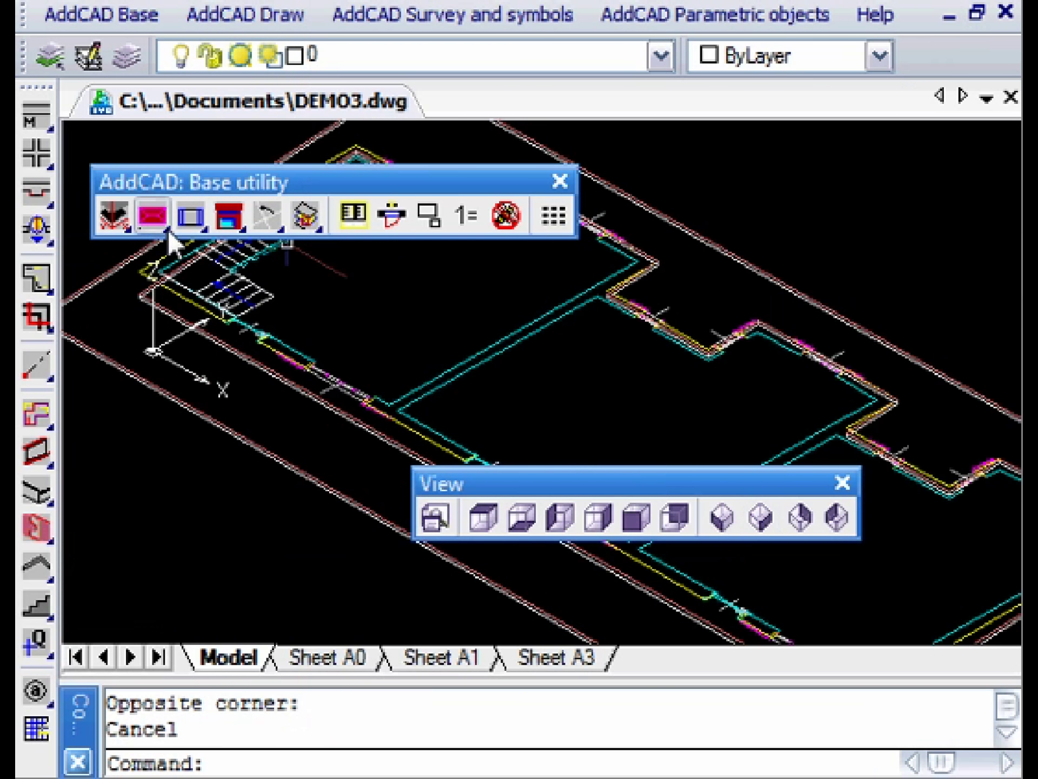
drag(156, 222, 157, 325)
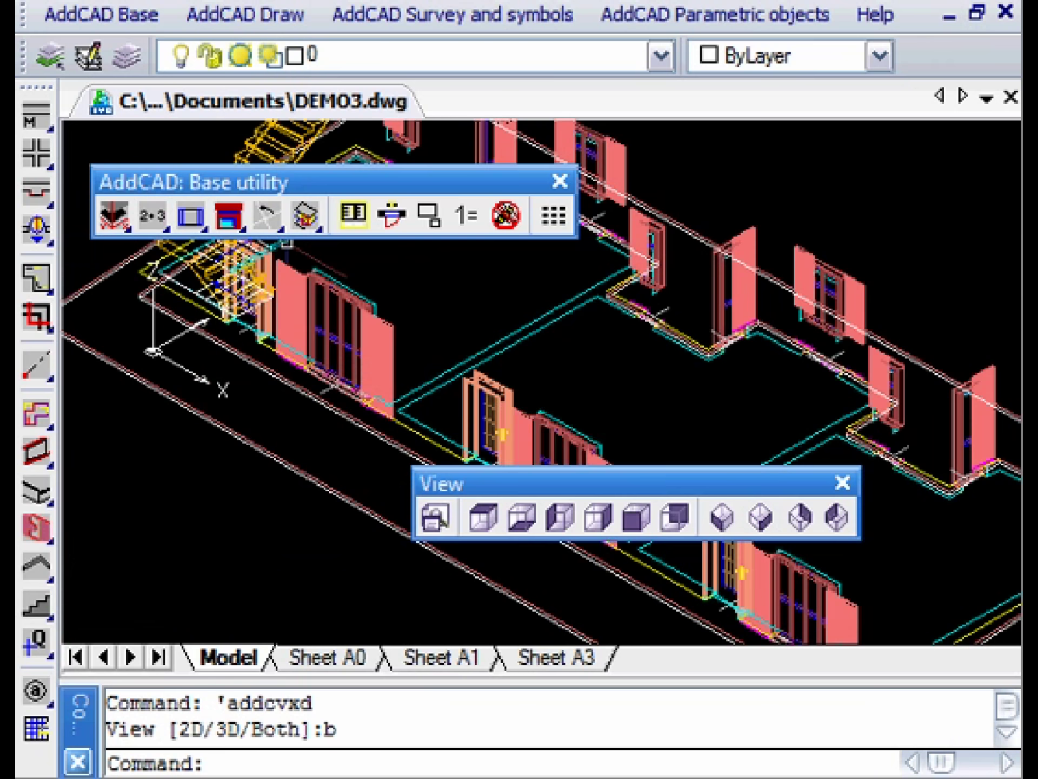
click(842, 482)
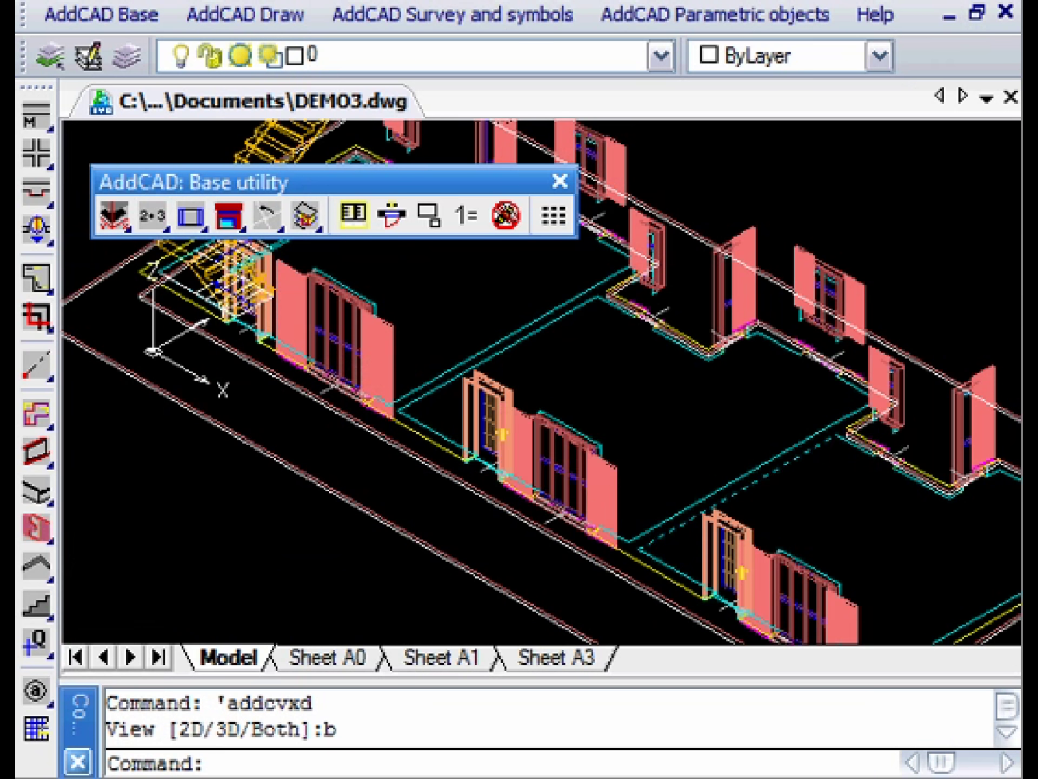
middle_drag(452, 492, 483, 588)
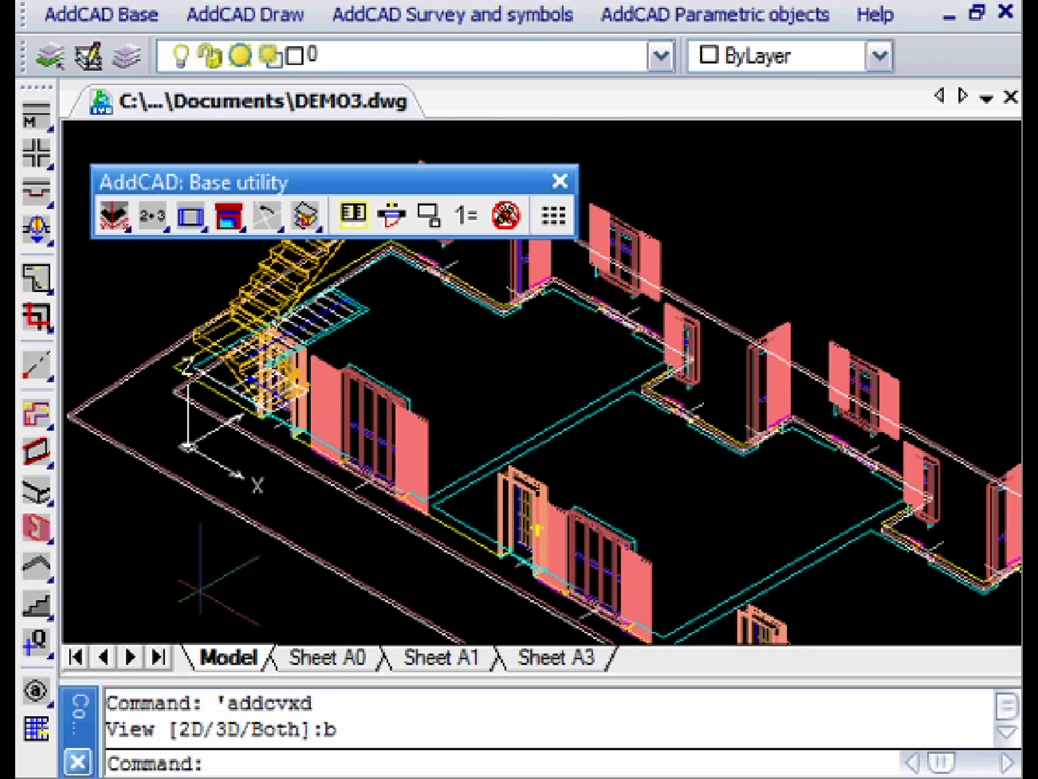
- Regenerate the 3D walls of the current floor with the attached slab and stair limits
click(36, 457)
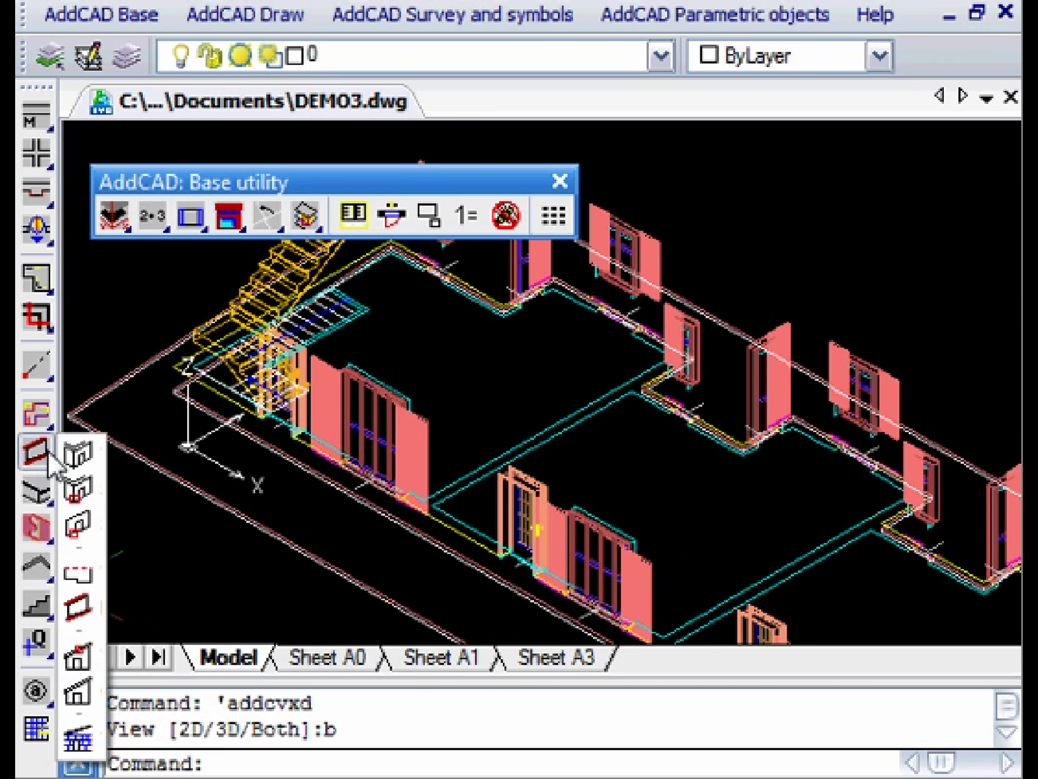
click(78, 454)
middle_drag(208, 466, 228, 543)
- View the model as Flat Shaded, Edges On and display only its 3D representation
click(189, 2)
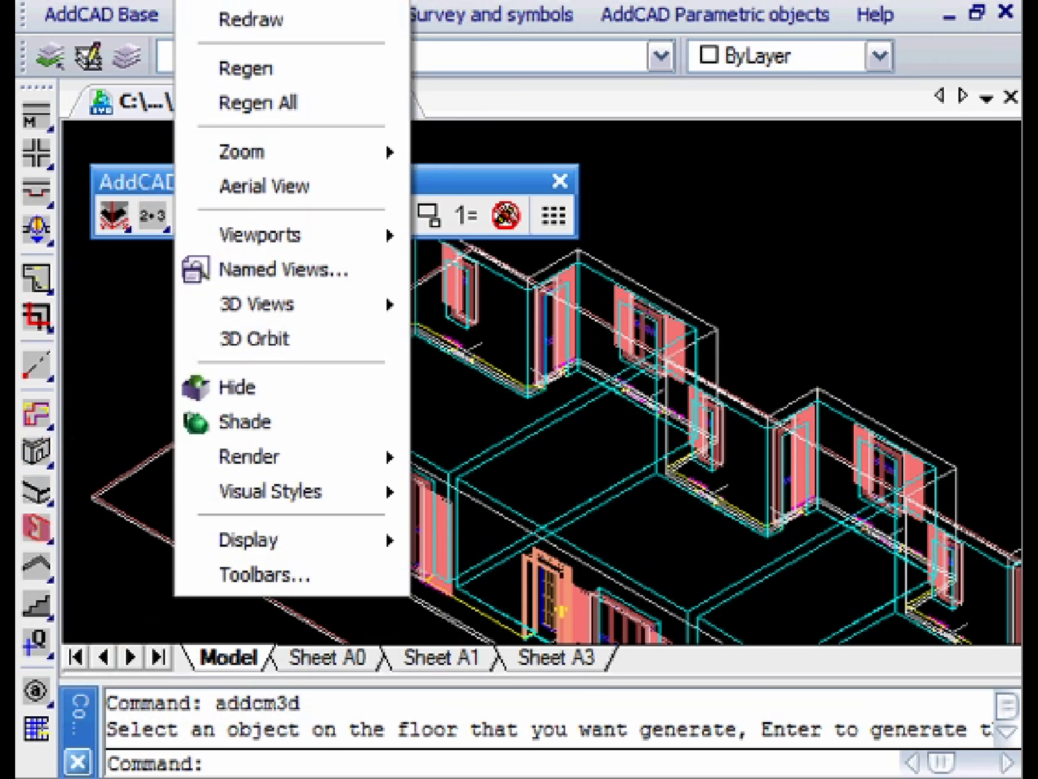
mouse_move(330, 493)
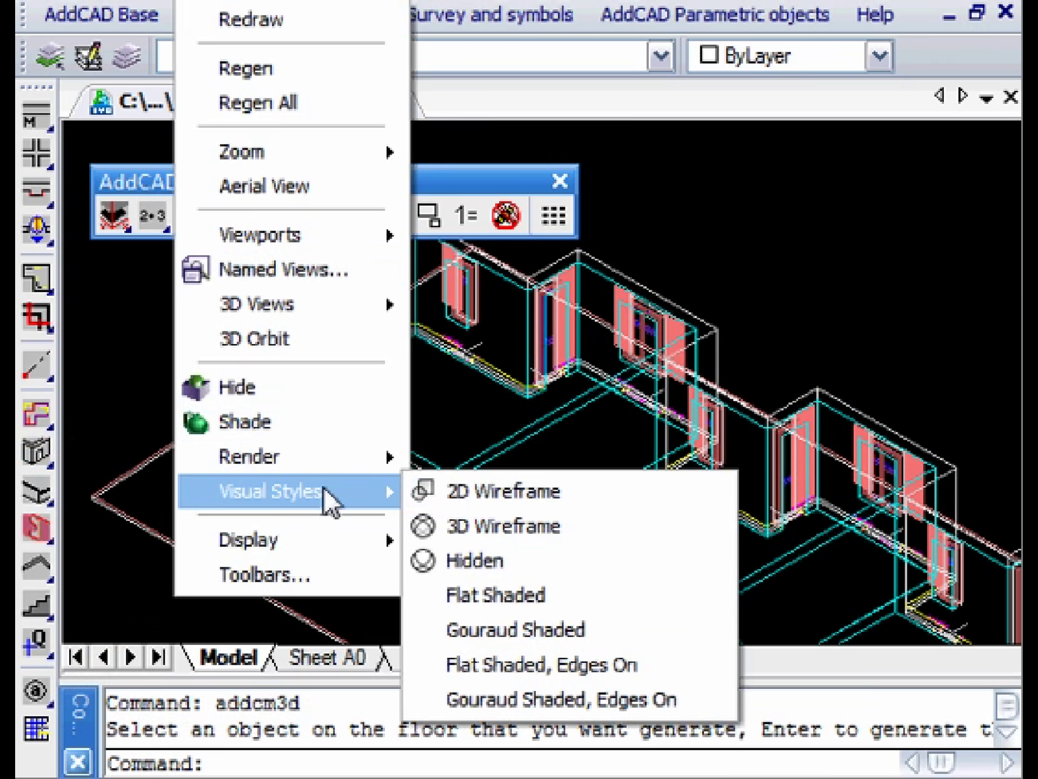
click(559, 662)
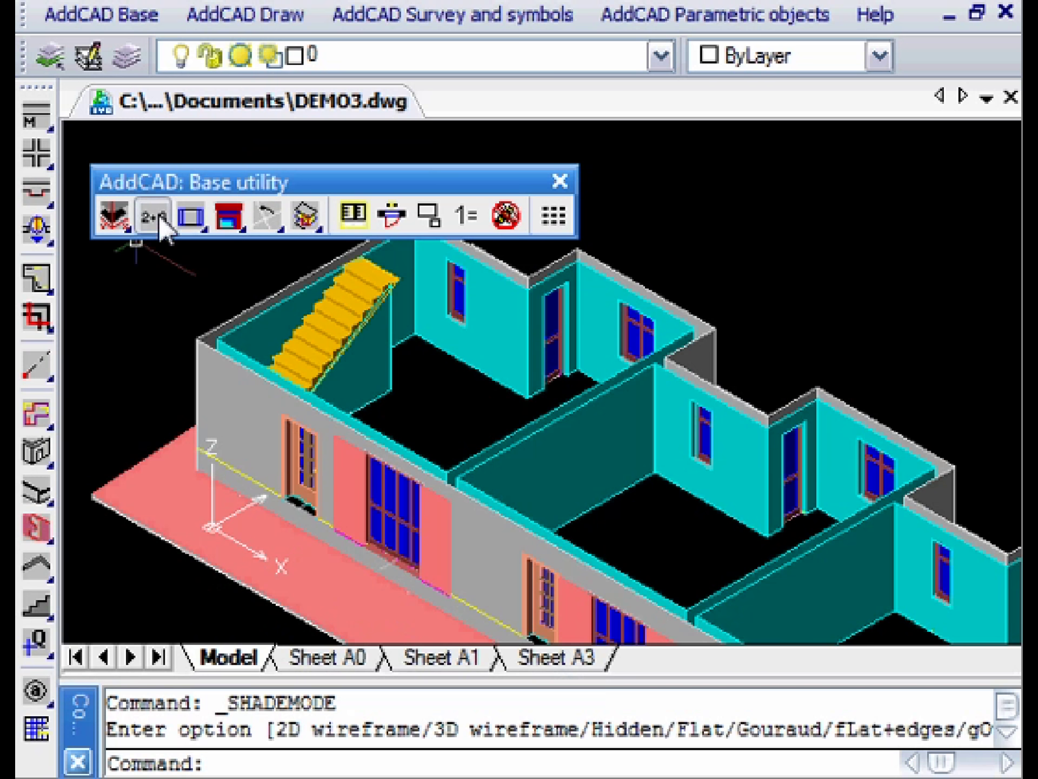
drag(162, 227, 156, 287)
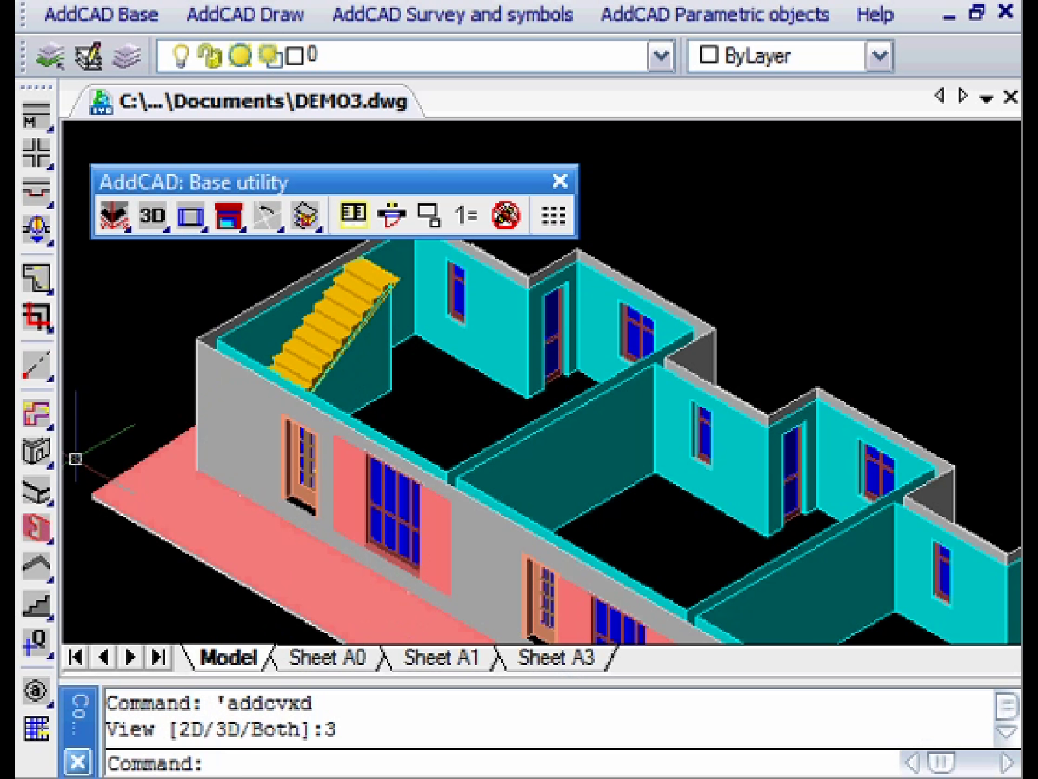
- Return the model to 2D Wireframe in top view and show only the 2D representation
click(186, 2)
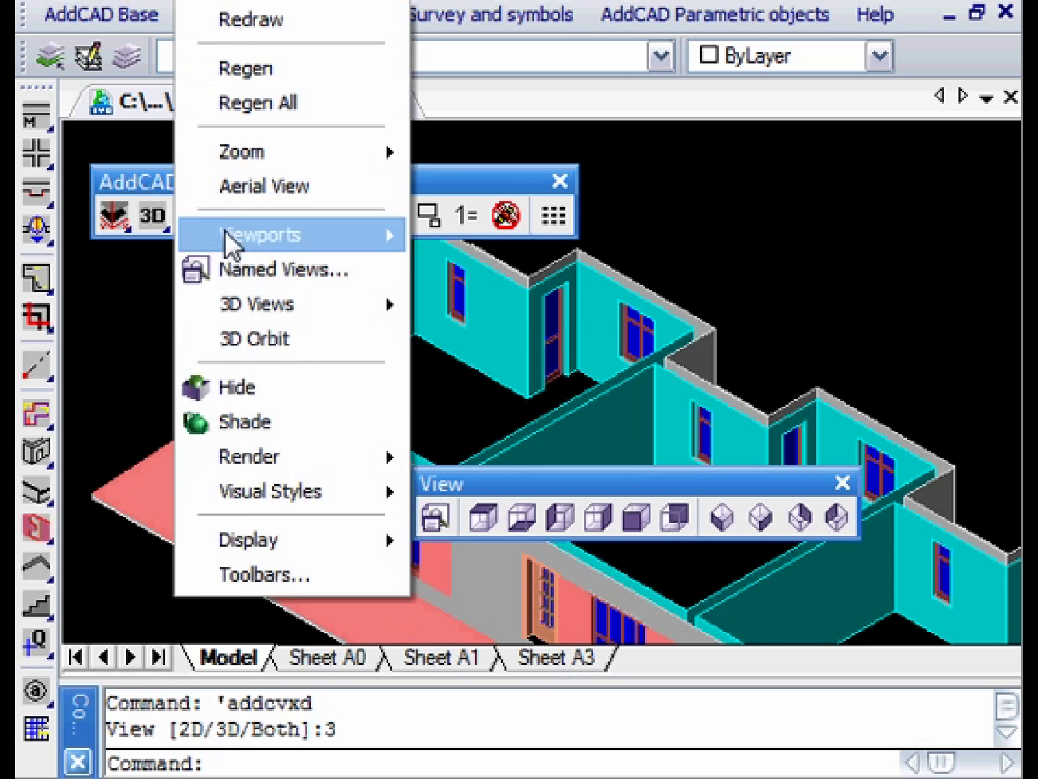
mouse_move(373, 495)
click(506, 491)
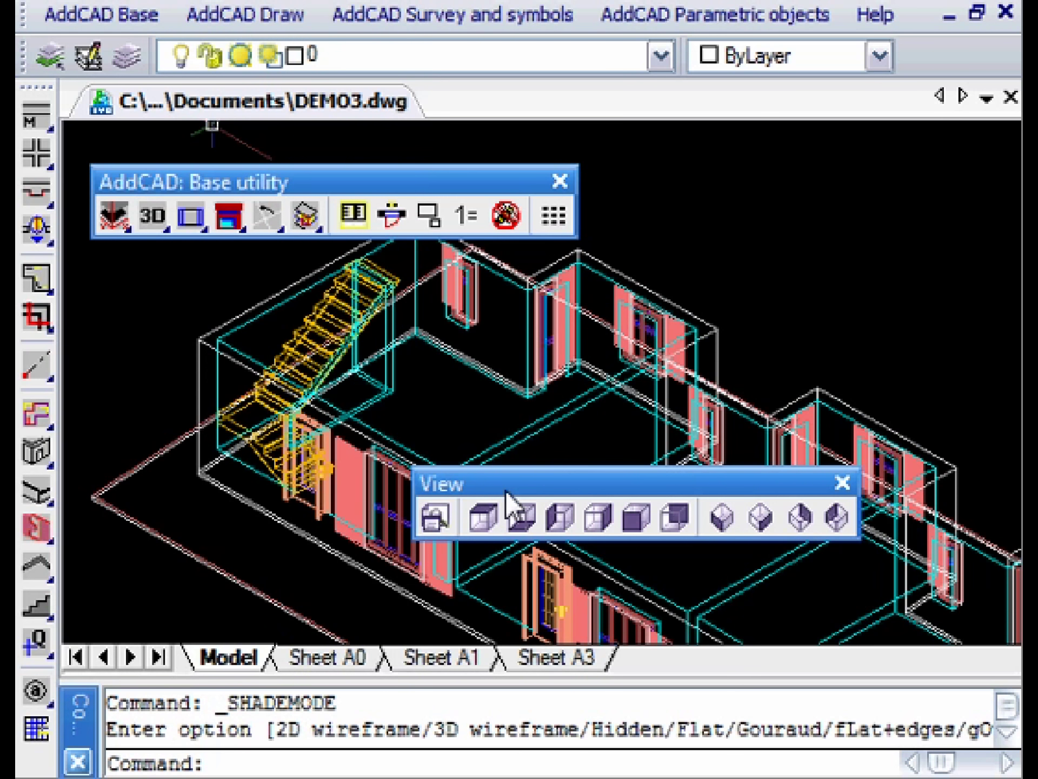
click(490, 526)
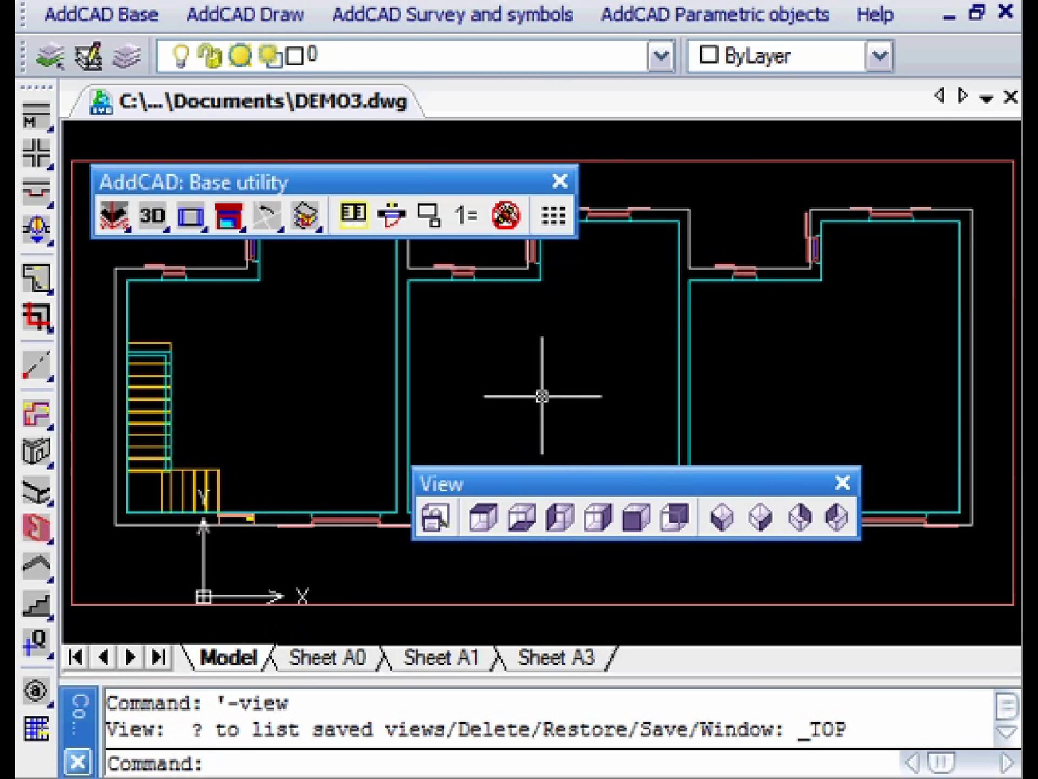
click(152, 220)
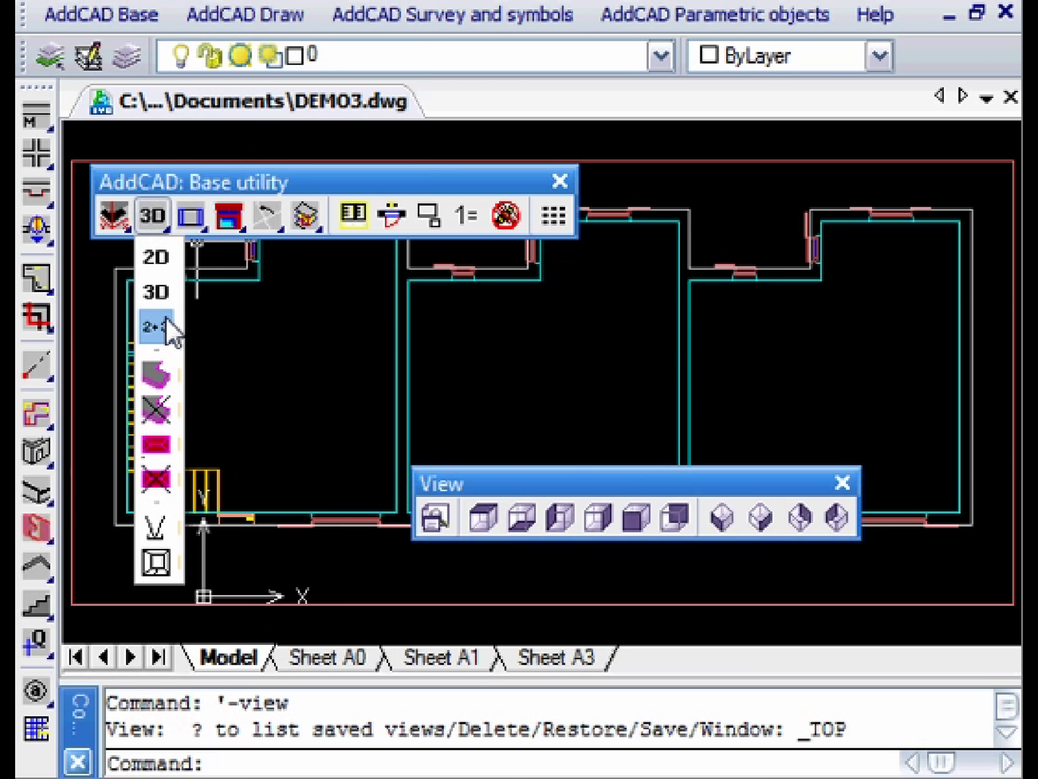
click(157, 255)
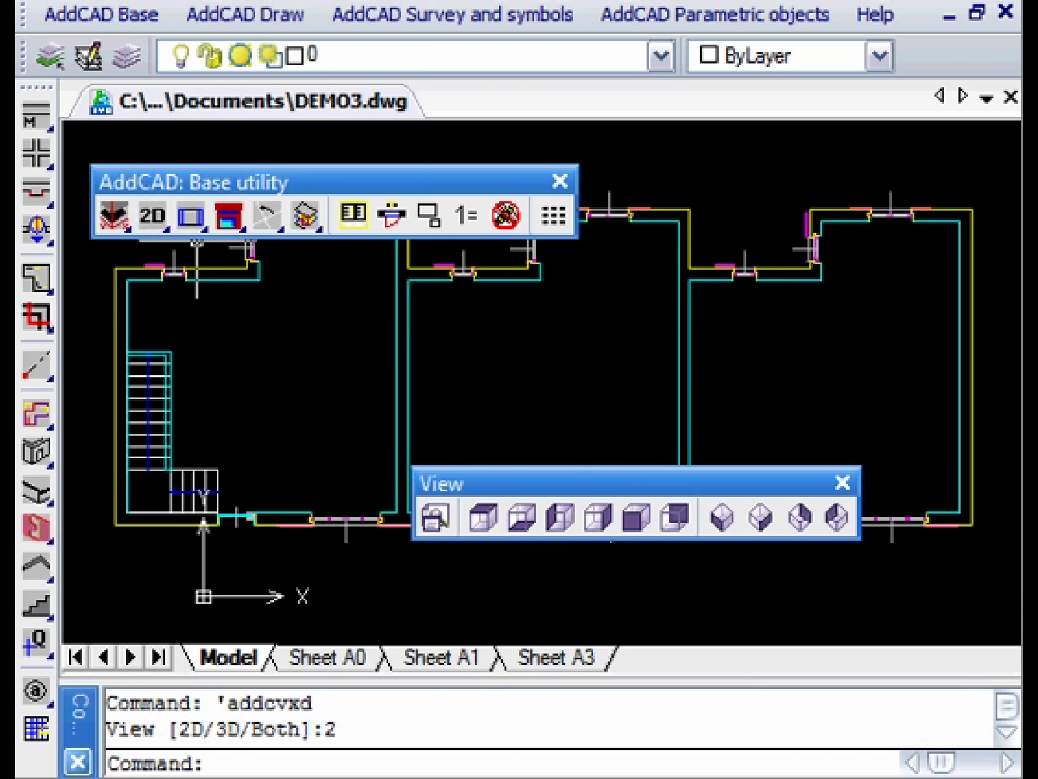
- Break out the middle section of the partition wall lines between the first and second rooms with a four-point breaking sequence
click(35, 323)
click(363, 332)
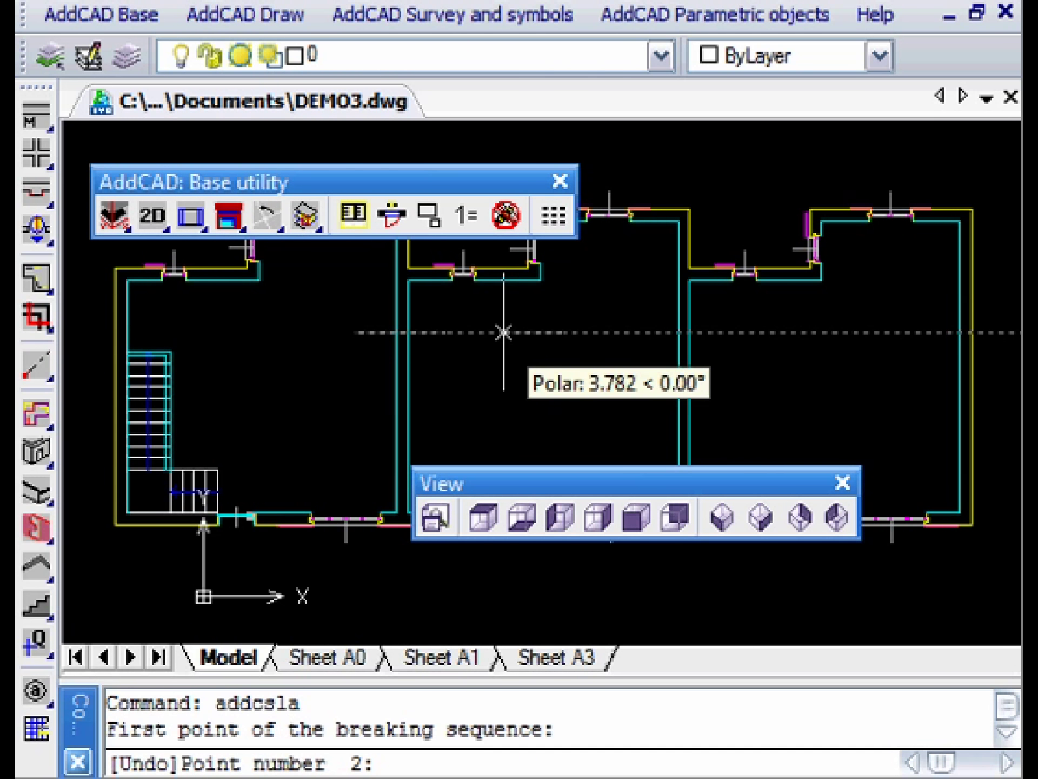
click(503, 332)
click(503, 424)
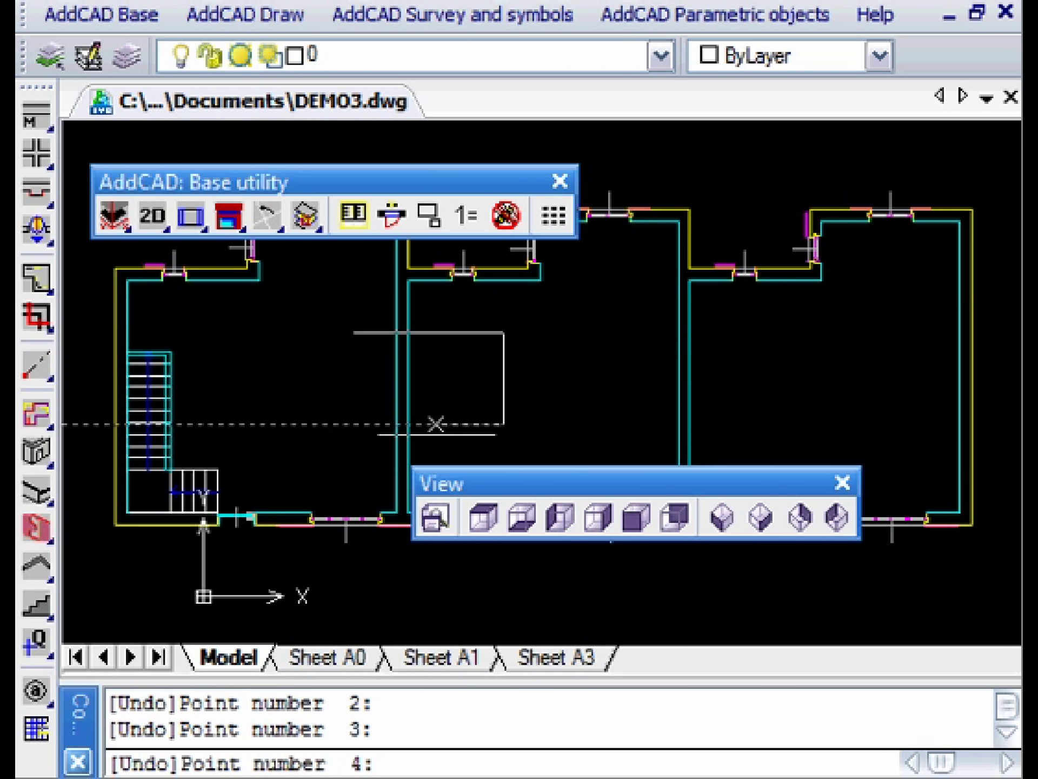
click(336, 423)
key(Return)
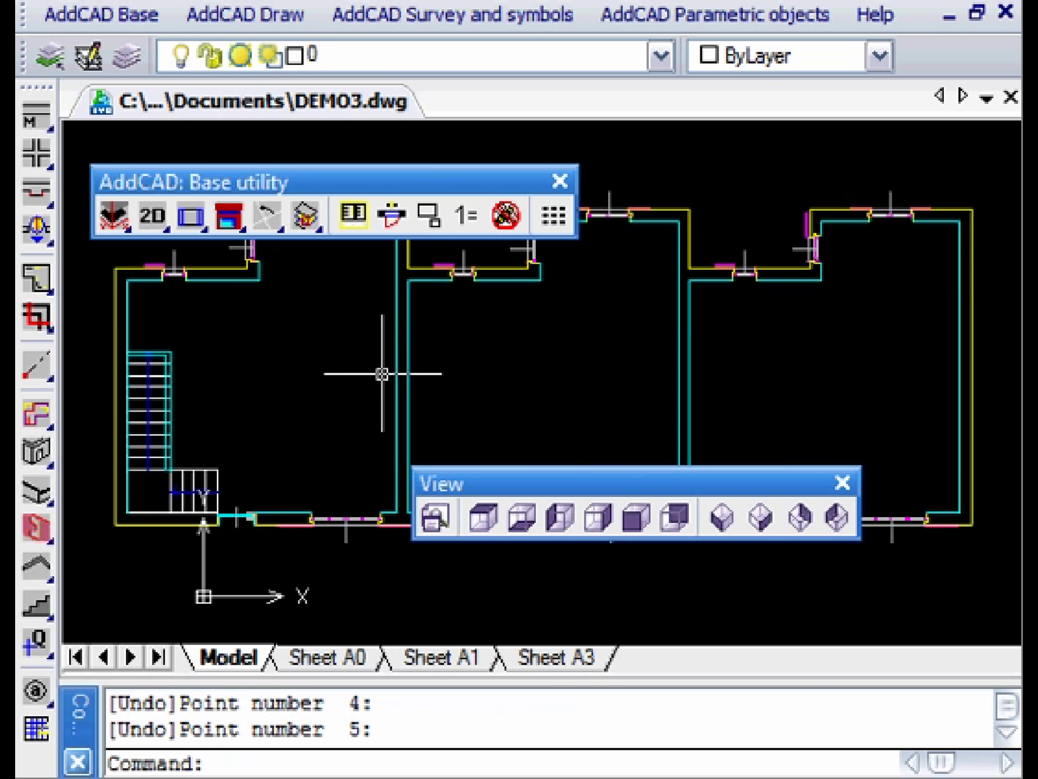
- Apply a wall height of 3.5 to the separated middle section of the partition between the first and second rooms
click(35, 457)
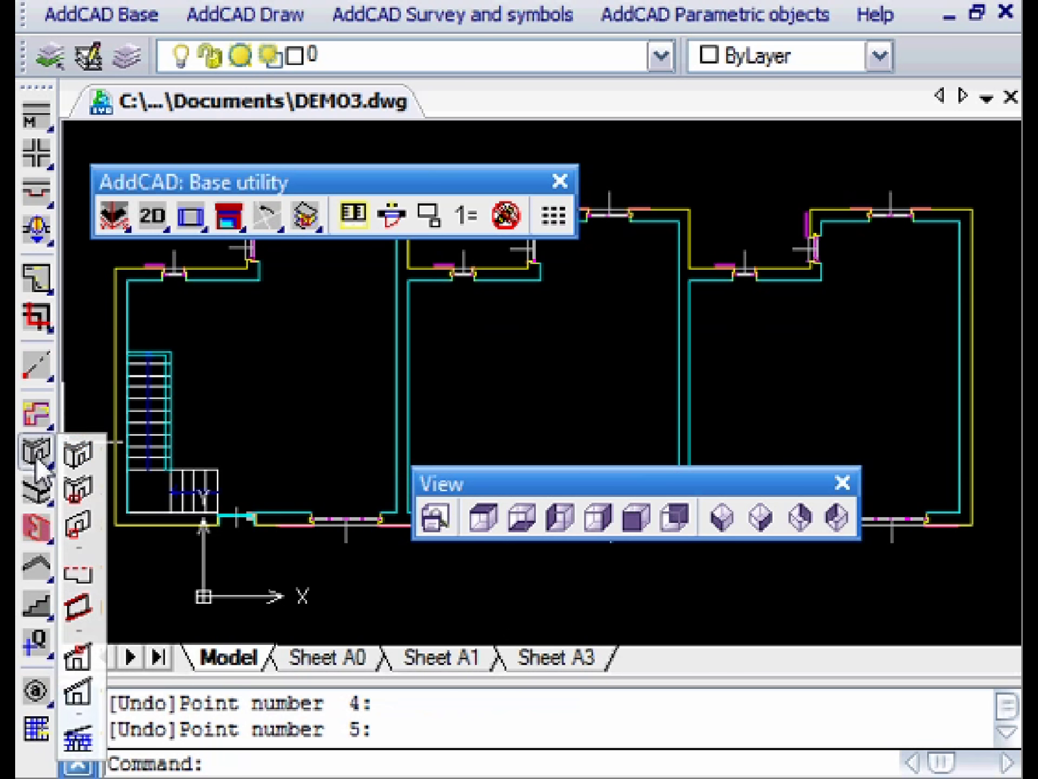
click(78, 574)
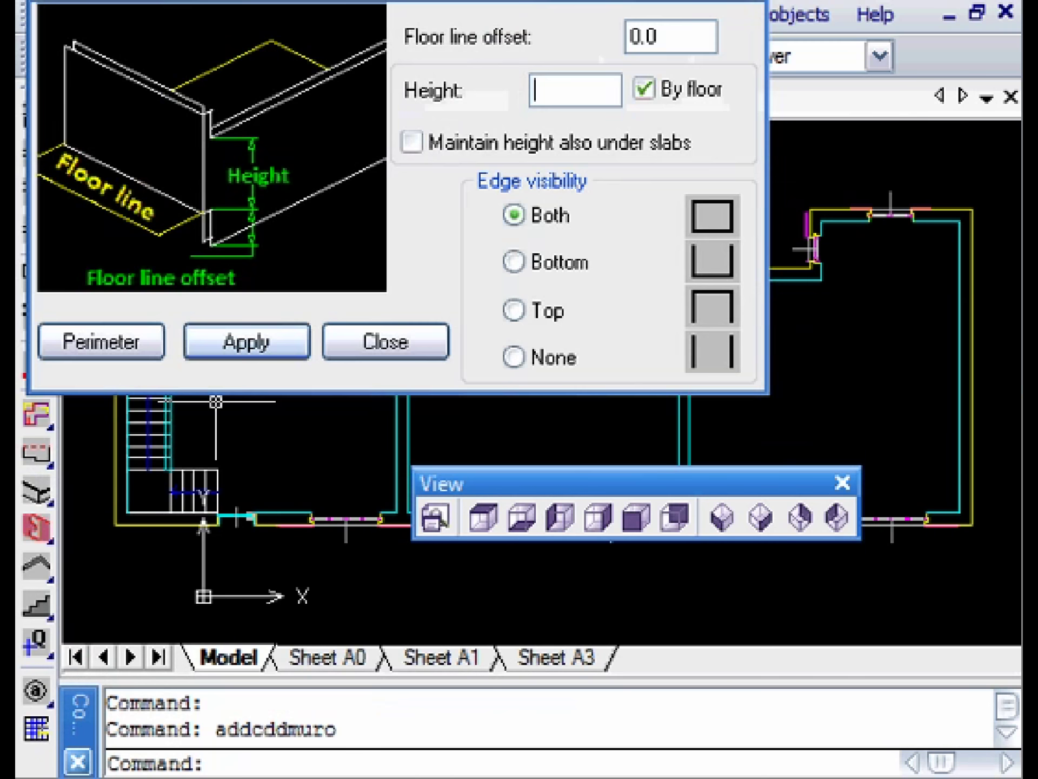
mouse_move(393, 1)
mouse_down()
mouse_move(609, 157)
mouse_move(554, 131)
mouse_move(460, 30)
mouse_move(460, 0)
mouse_move(493, 0)
mouse_up()
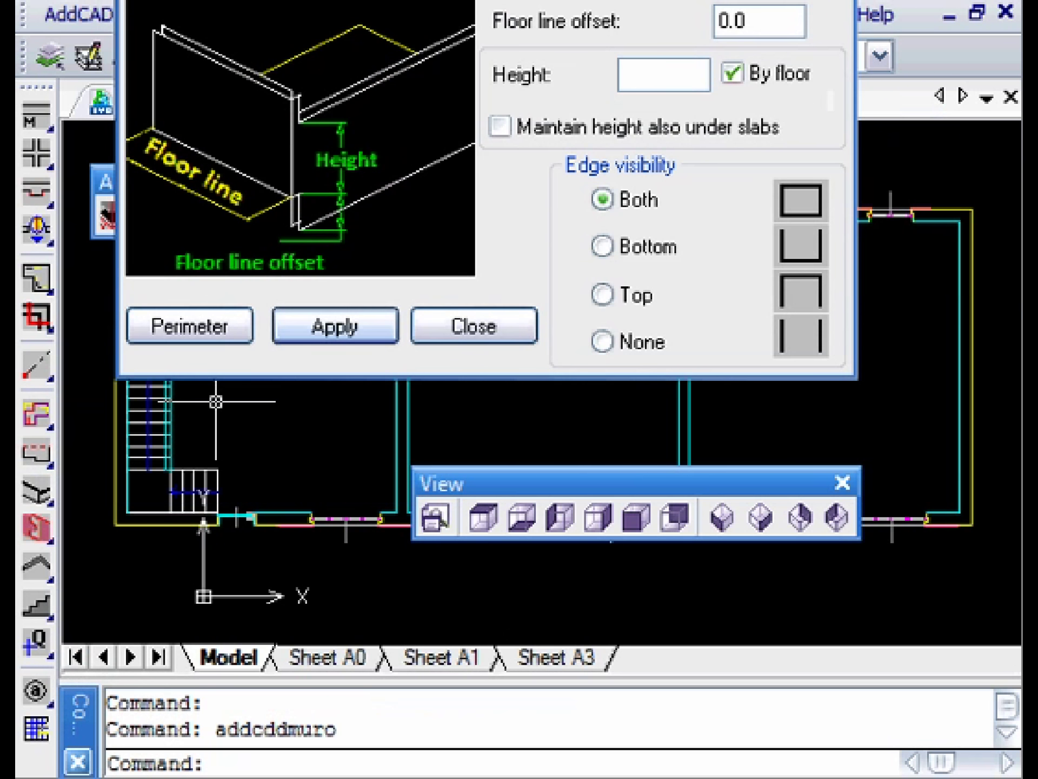
drag(216, 401, 403, 425)
click(655, 76)
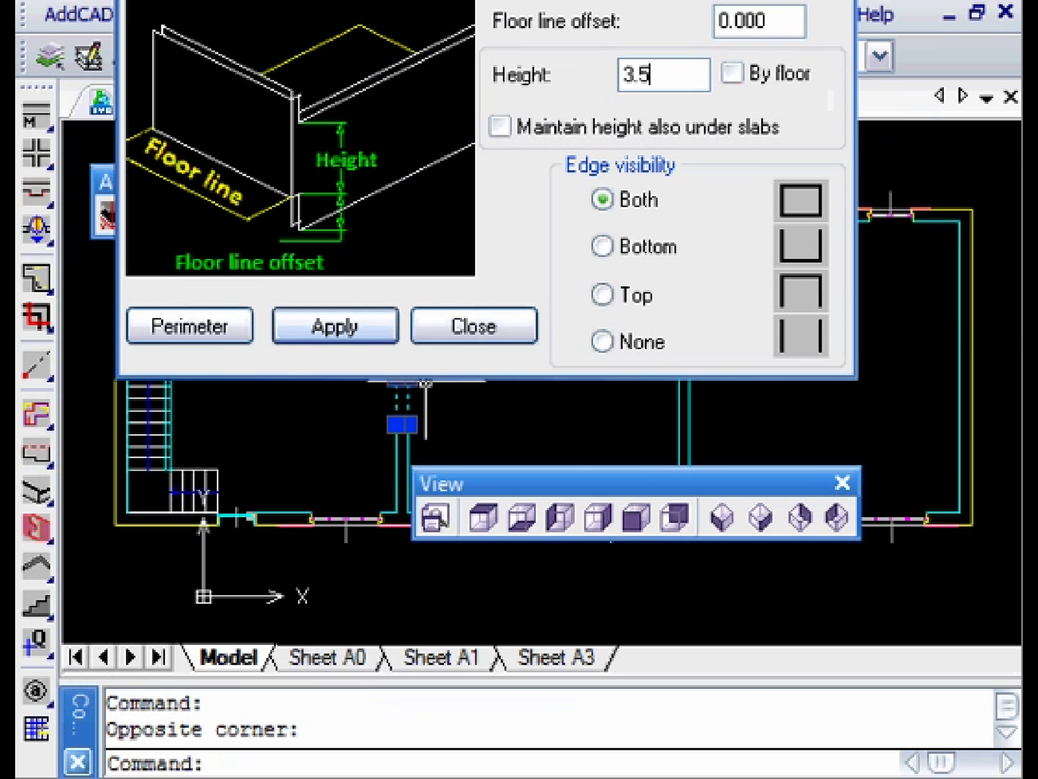
click(352, 326)
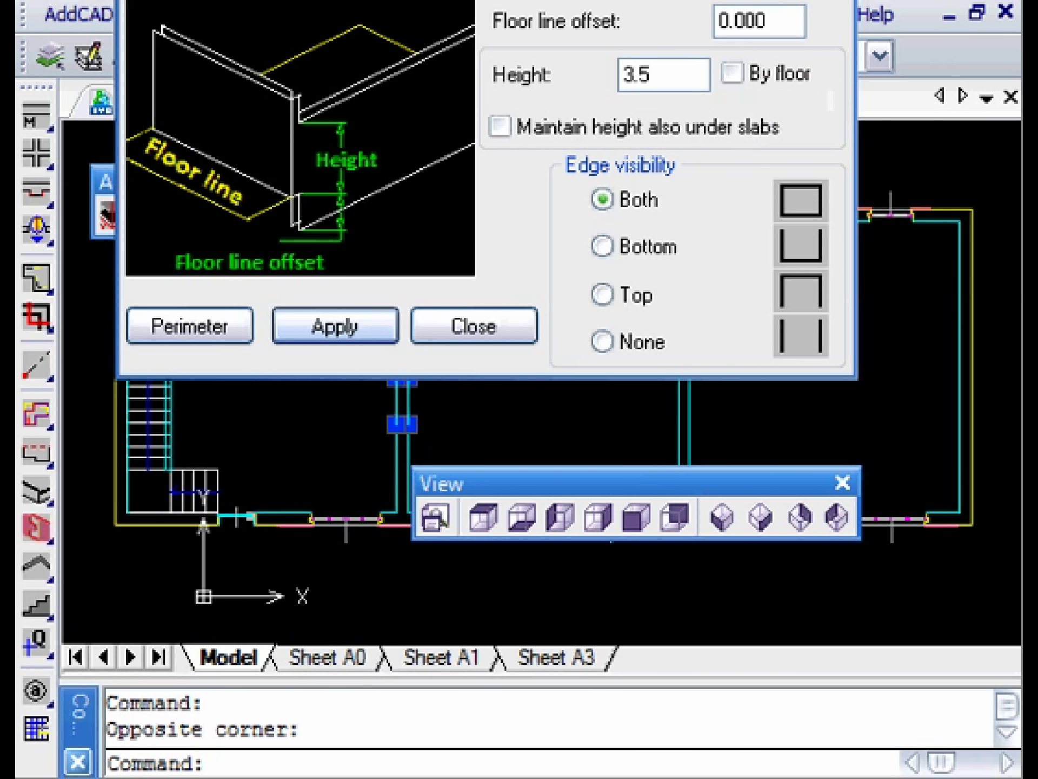
click(495, 327)
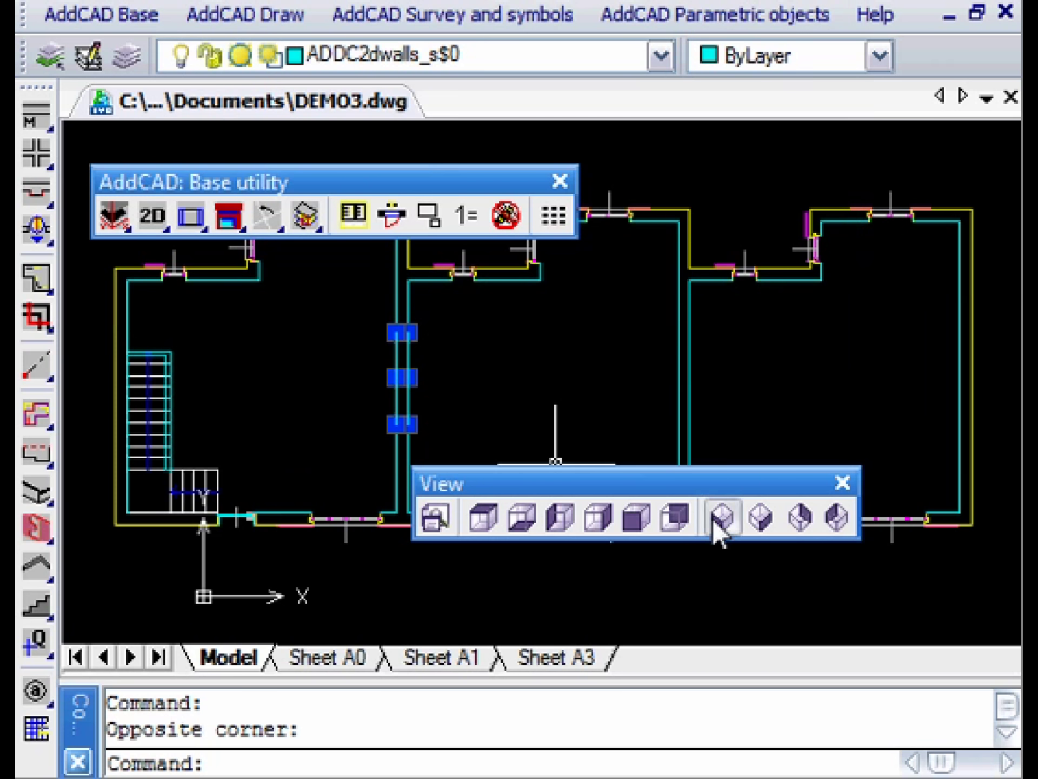
- Switch the plan to a southeast isometric view with the 2D and 3D representations displayed together
click(762, 519)
scroll(481, 368, up, 5)
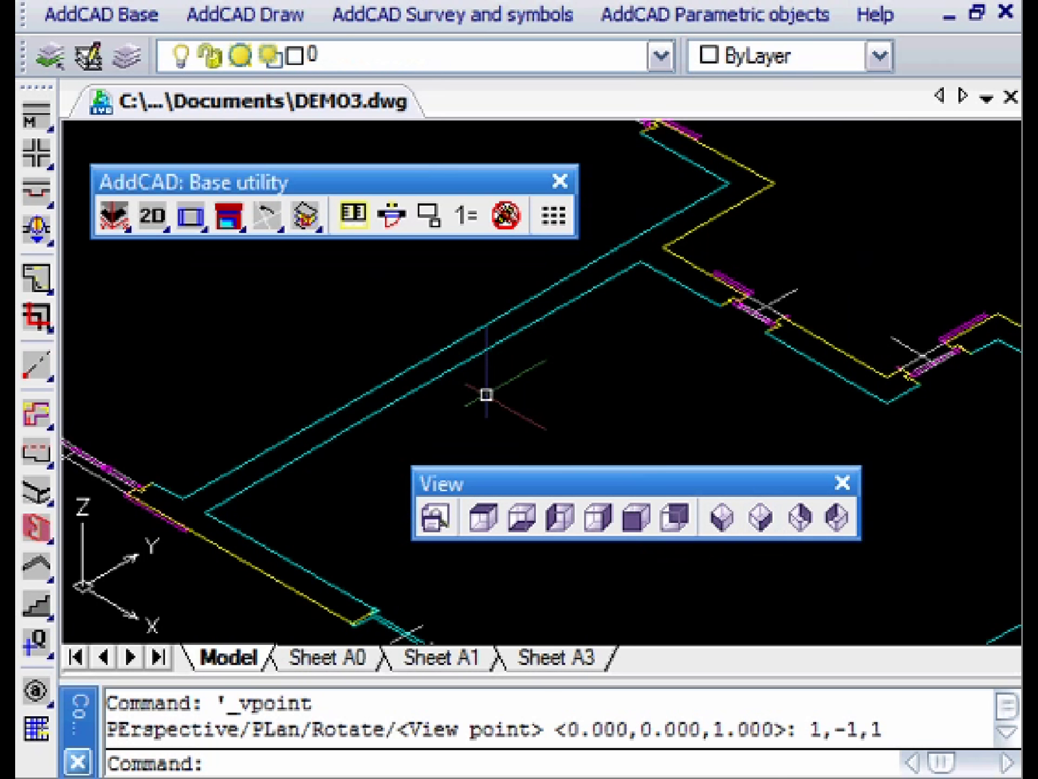
drag(156, 221, 154, 327)
scroll(336, 407, down, 1)
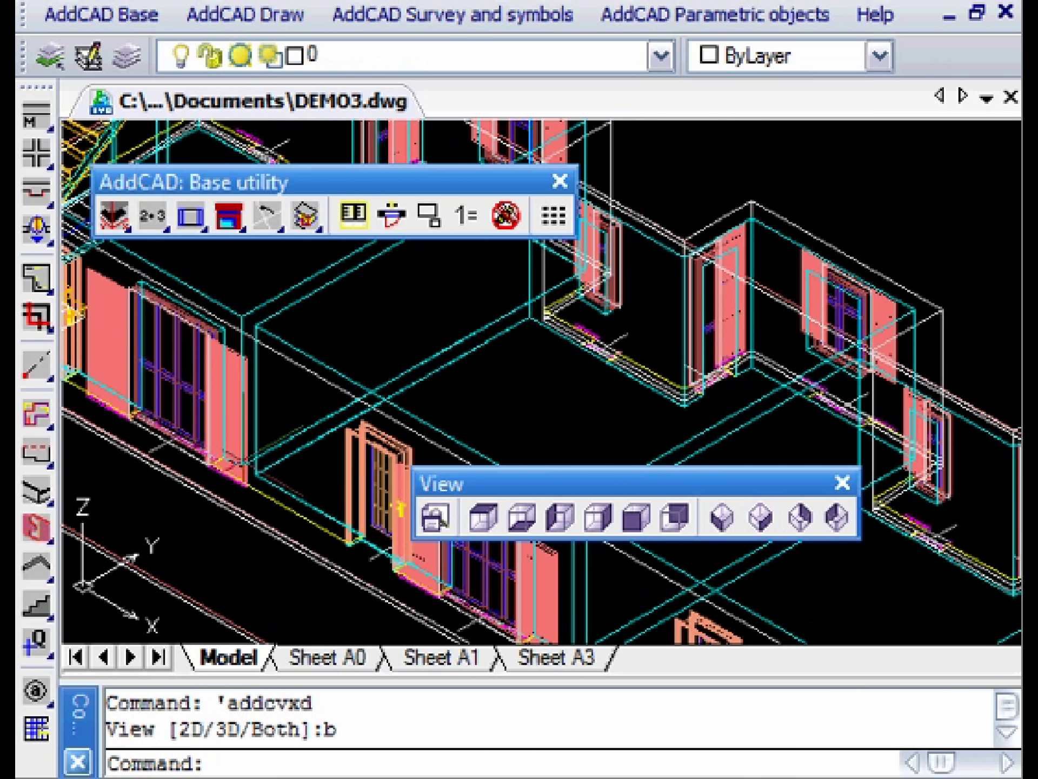
- Regenerate the current floor's 3D walls and delete the entrance door of the middle room
drag(38, 457, 76, 459)
scroll(481, 346, up, 2)
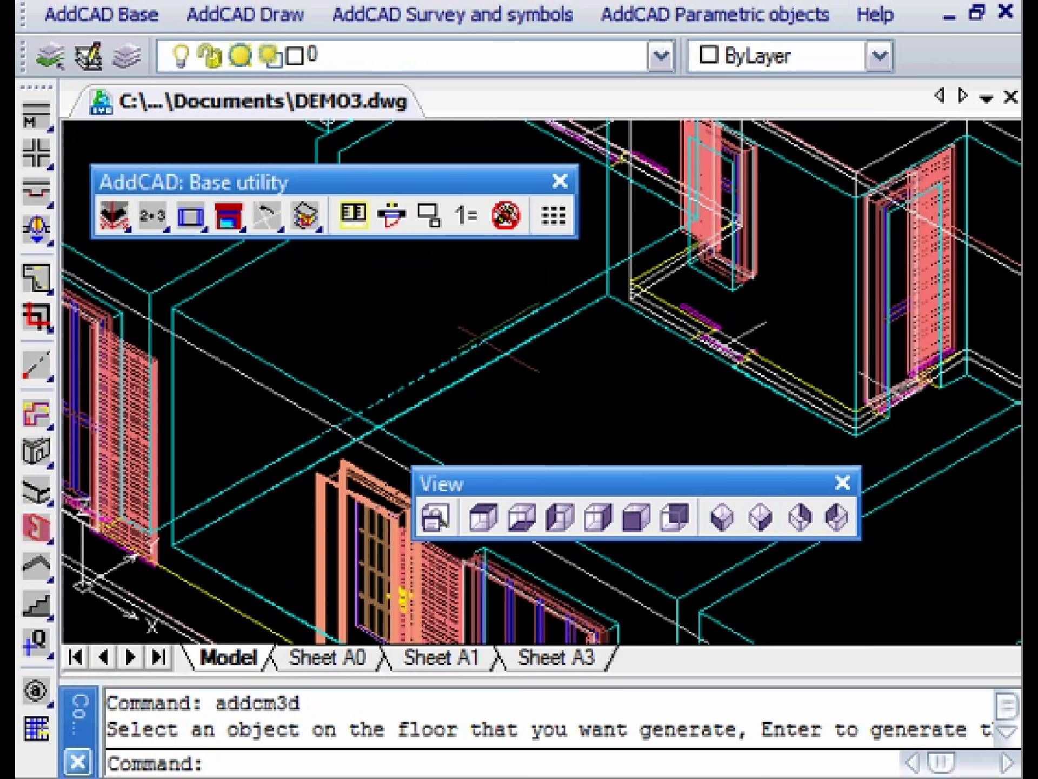
scroll(476, 336, down, 2)
middle_drag(413, 325, 635, 354)
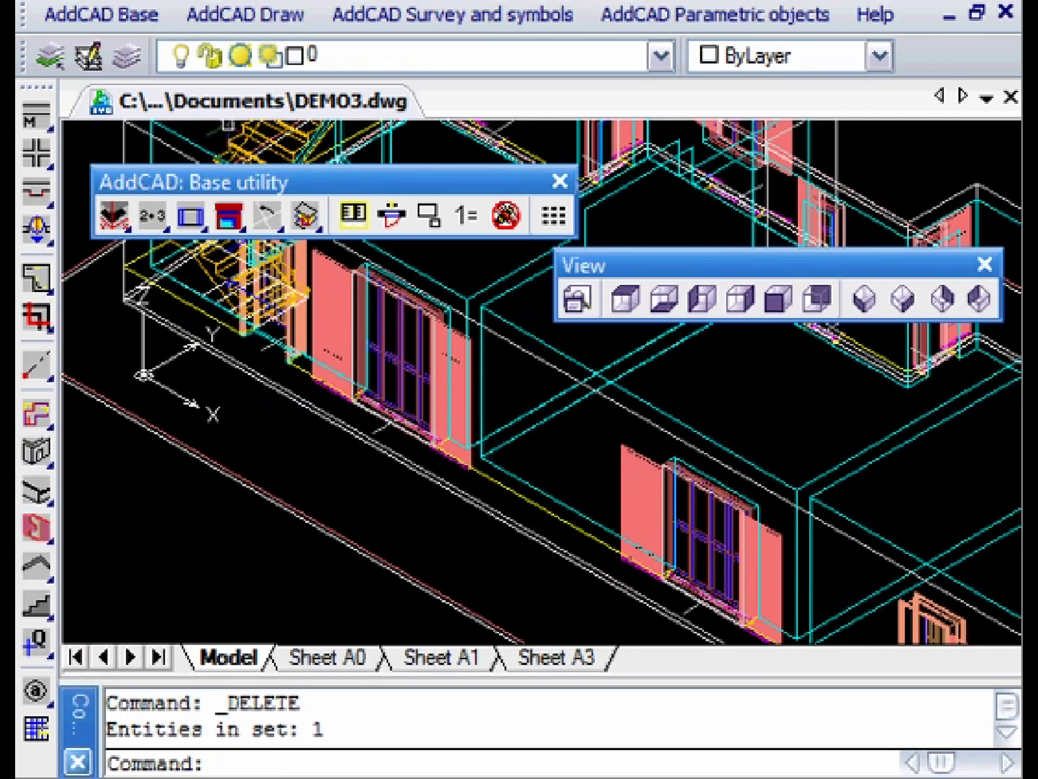
- Shade the southeast isometric view with Flat Shaded, Edges On to check the regenerated walls and partitions
click(206, 2)
mouse_move(243, 491)
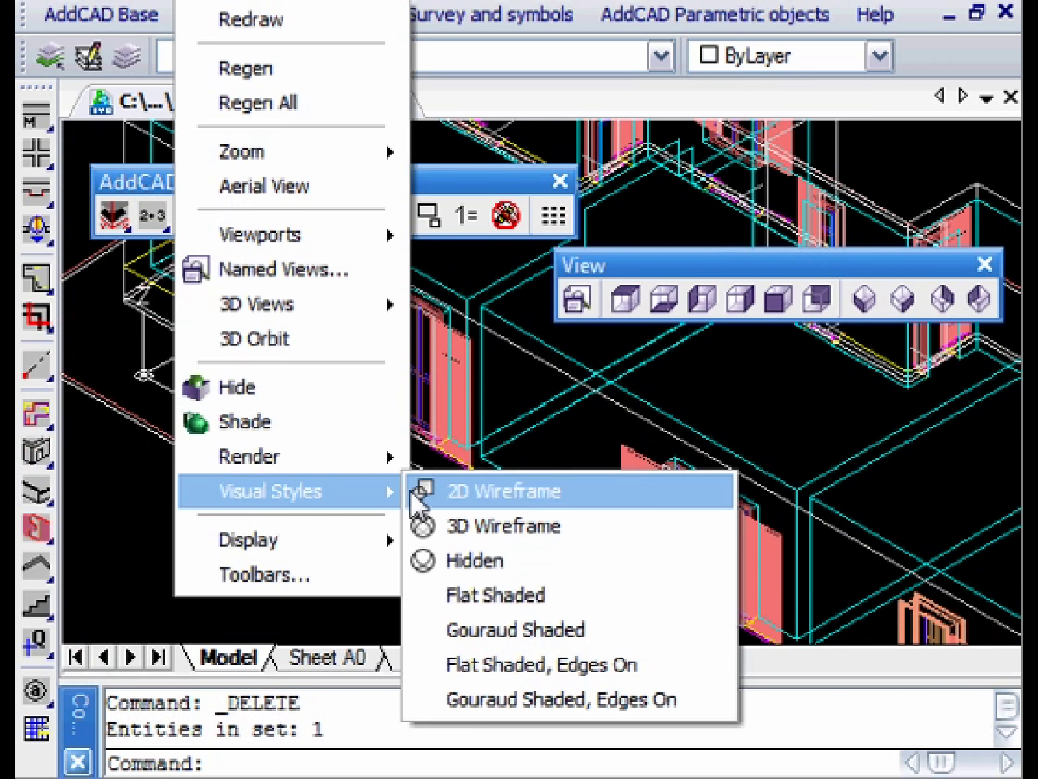
click(530, 664)
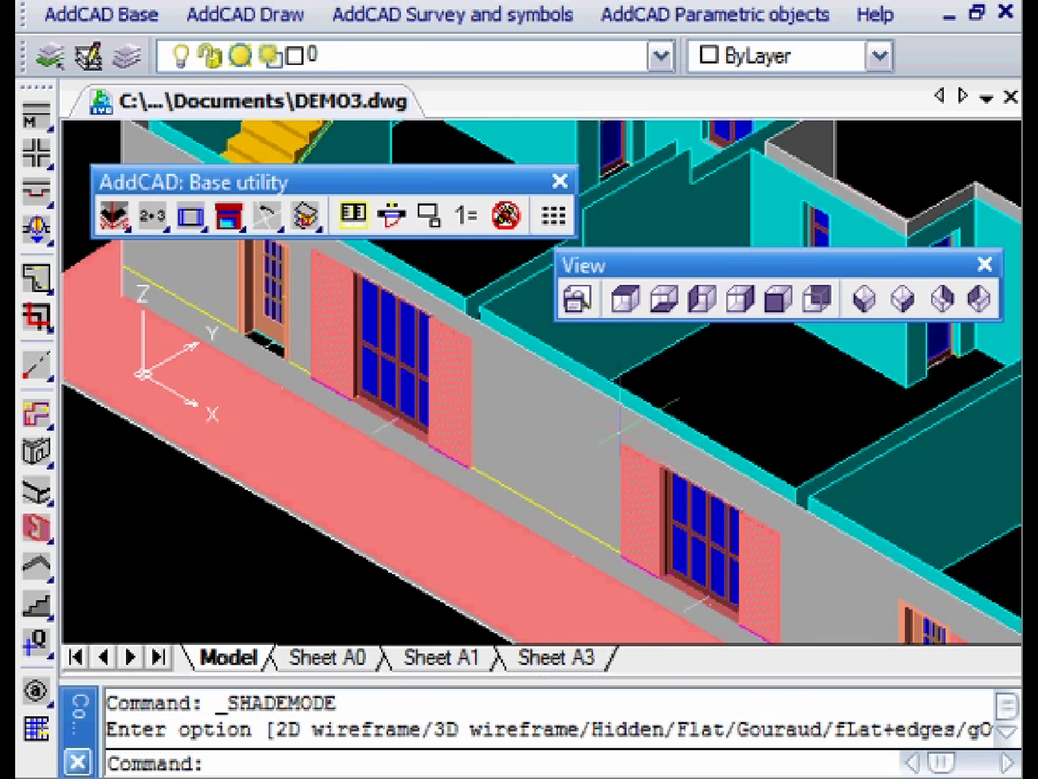
drag(155, 206, 155, 292)
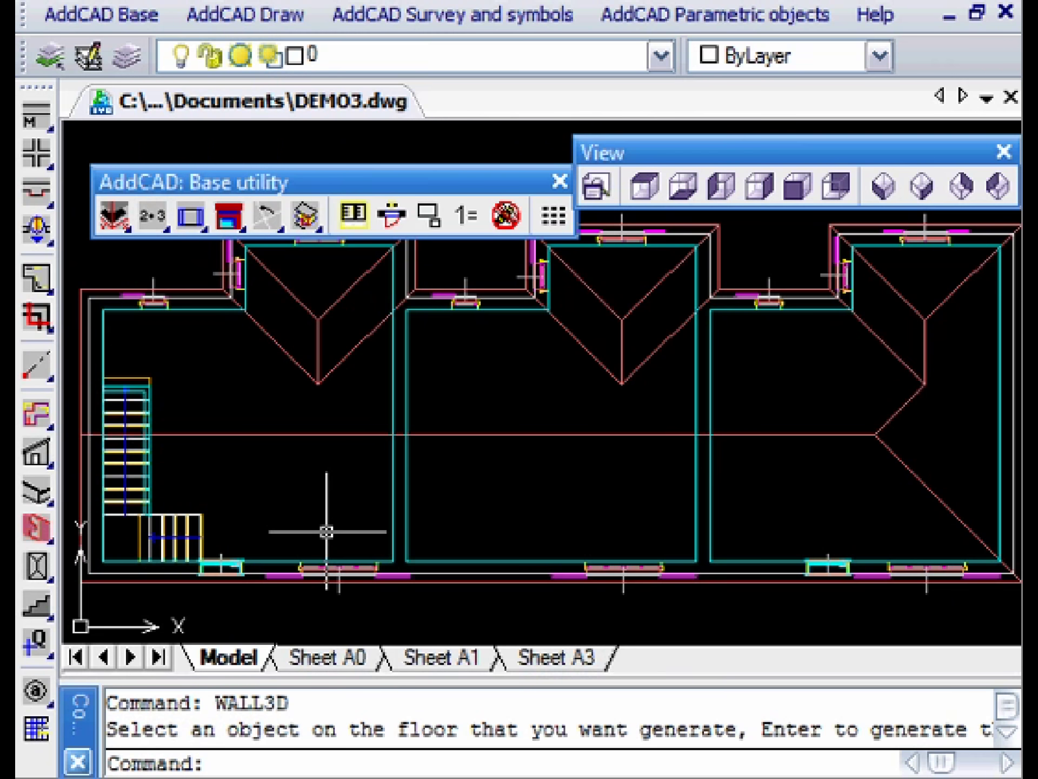
- Switch the roofed plan to a southwest isometric view and generate the current floor's 3D walls fitted to the roof slopes
click(884, 187)
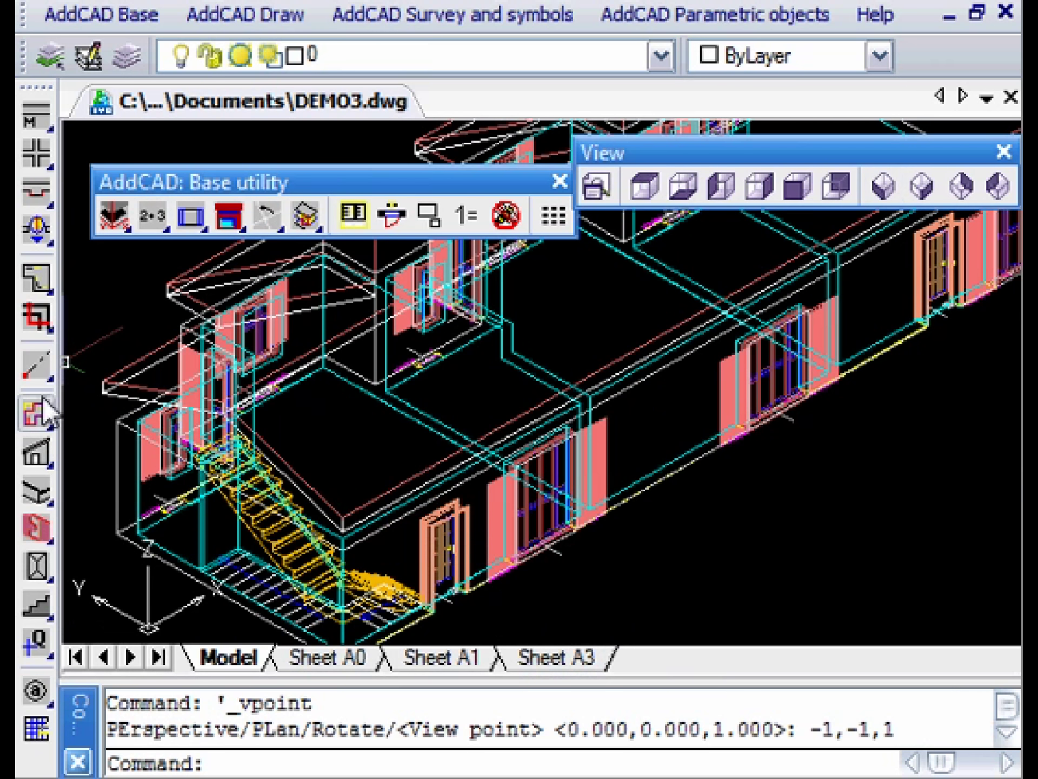
click(36, 454)
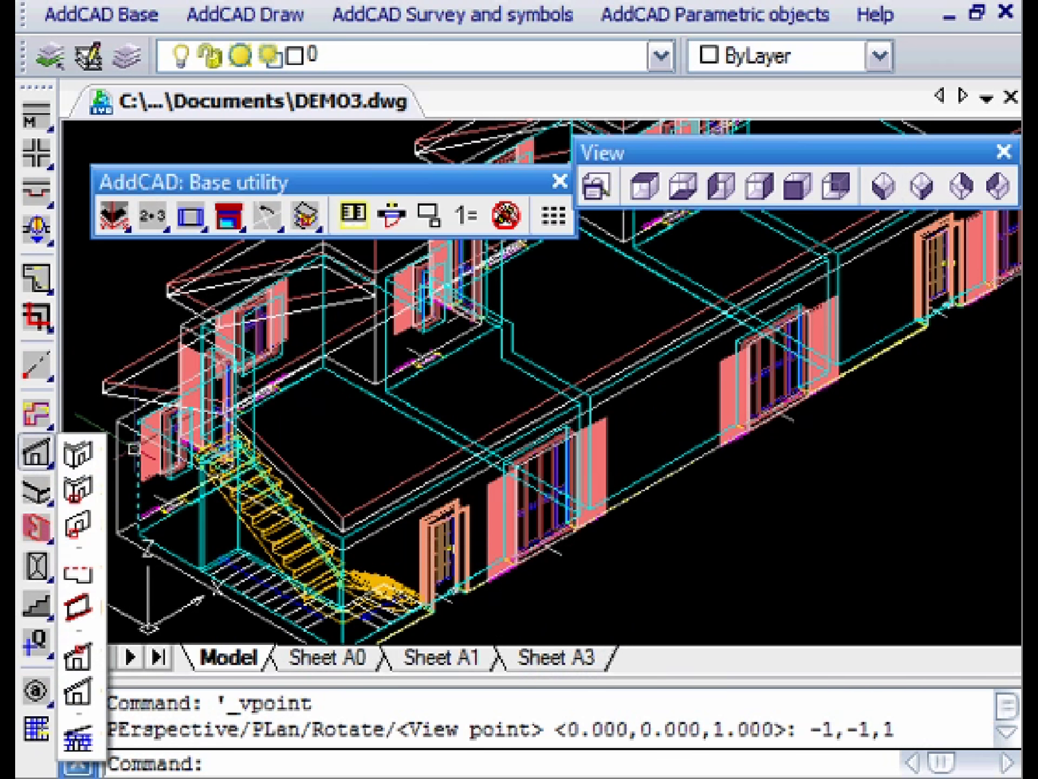
click(78, 694)
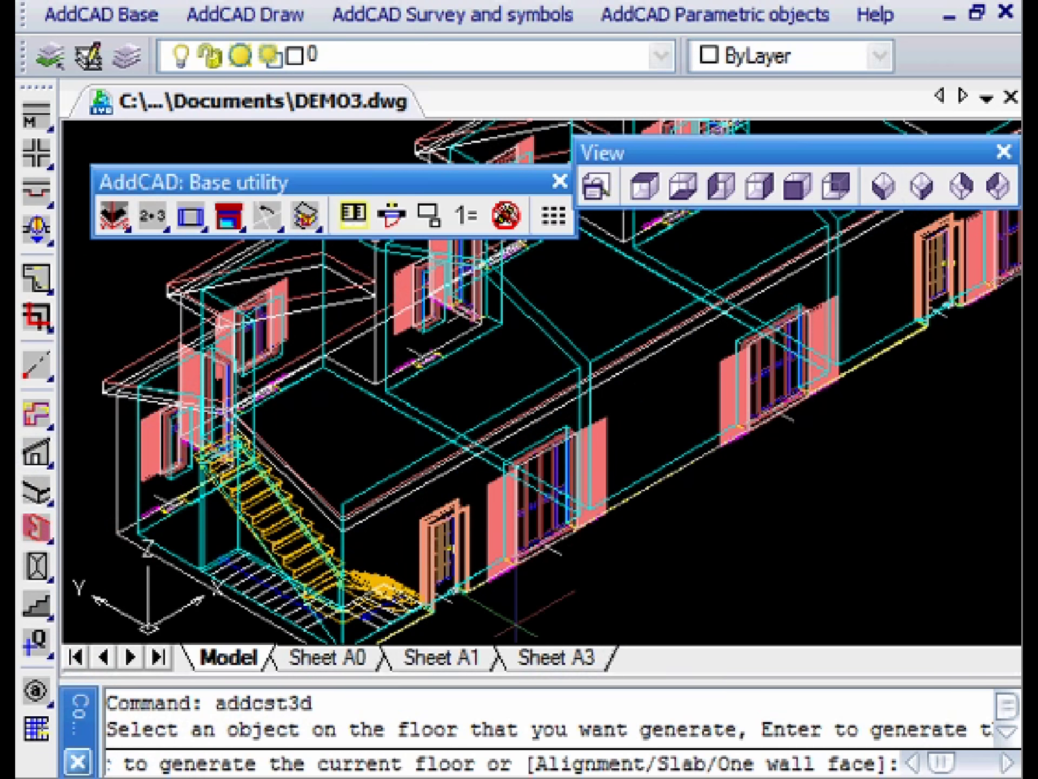
key(Return)
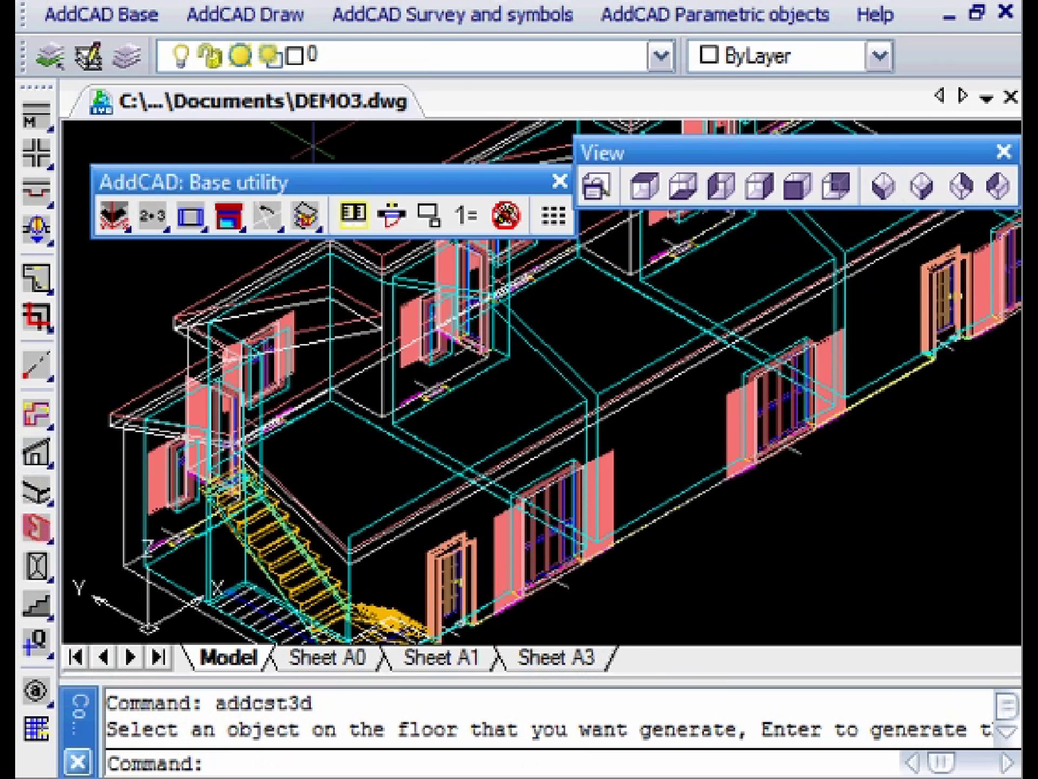
- Apply the Flat Shaded, Edges On visual style to the roofed building to check how the walls meet the roof
click(187, 1)
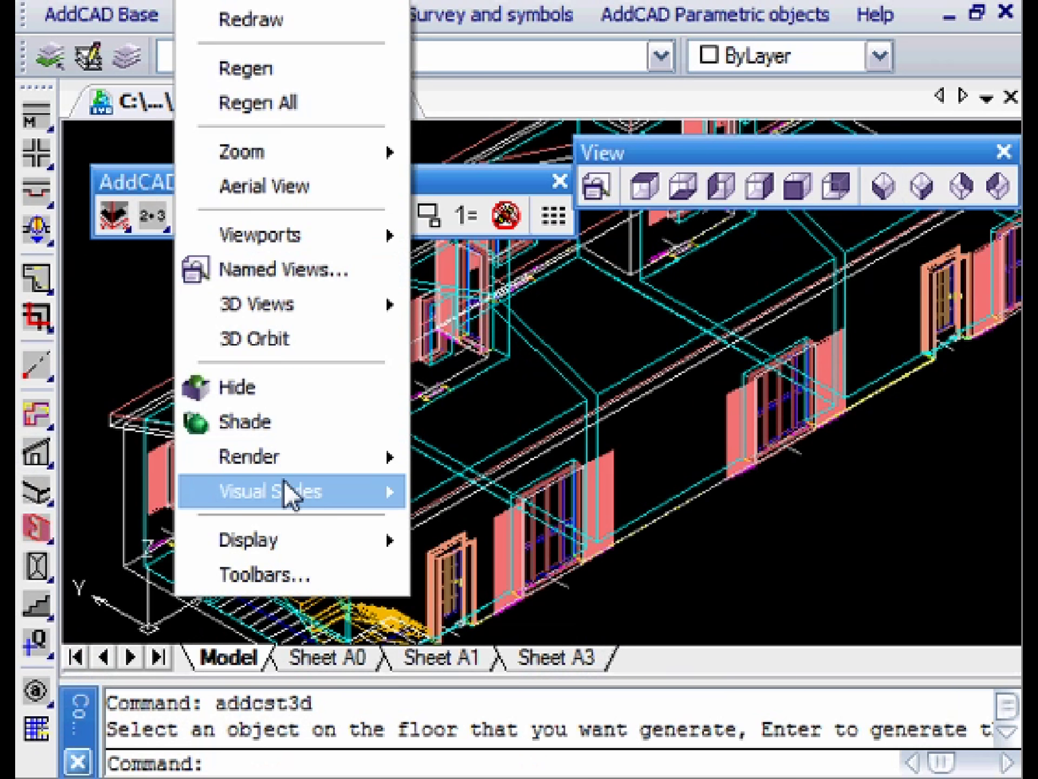
mouse_move(287, 490)
click(569, 668)
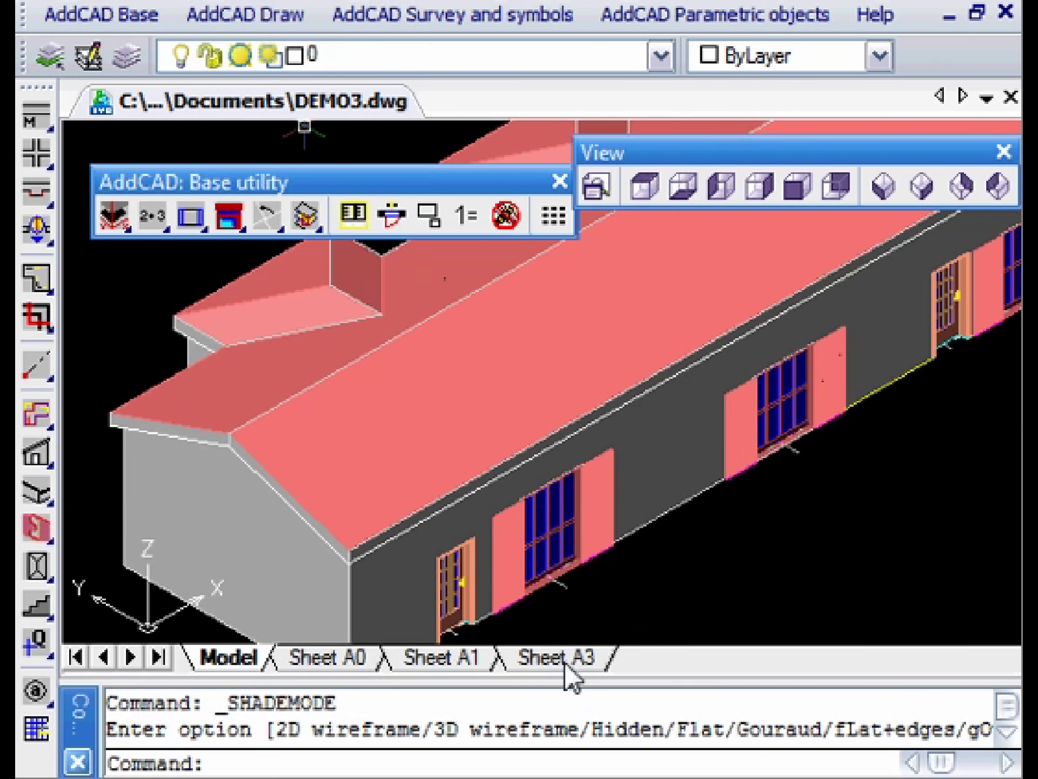